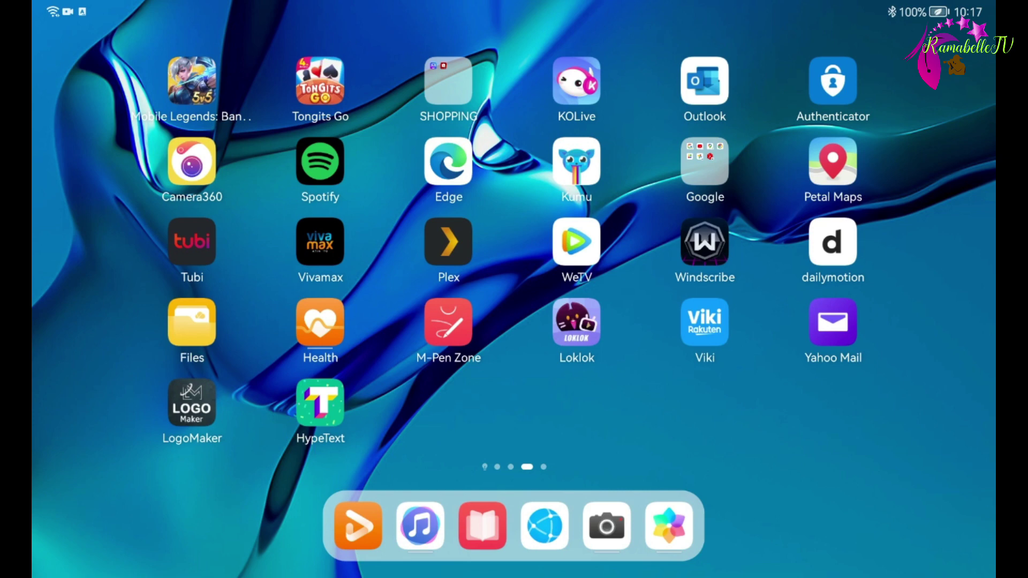
{"action": "left_click", "coordinate": [705, 161]}
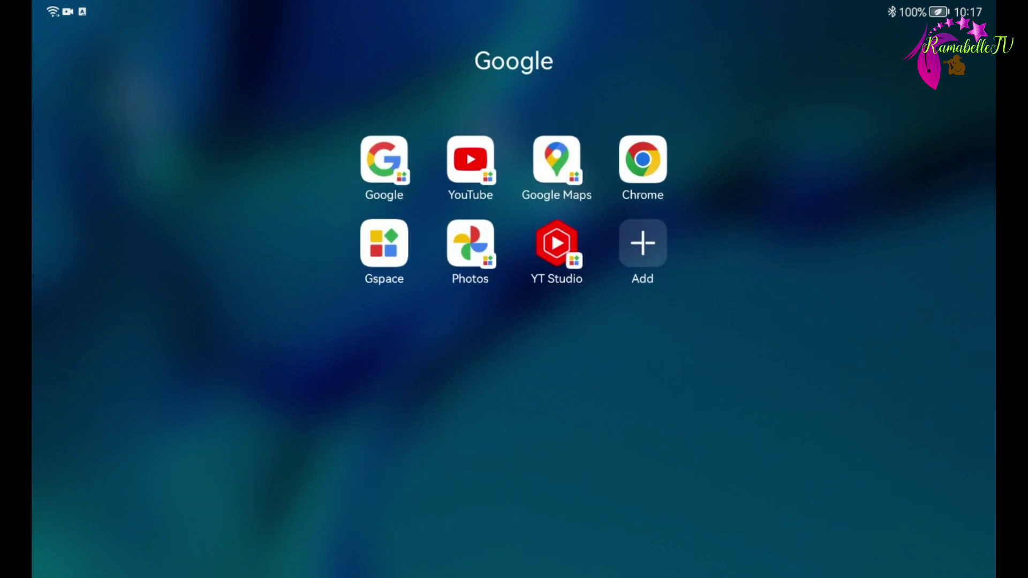
{"action": "left_click", "coordinate": [384, 243]}
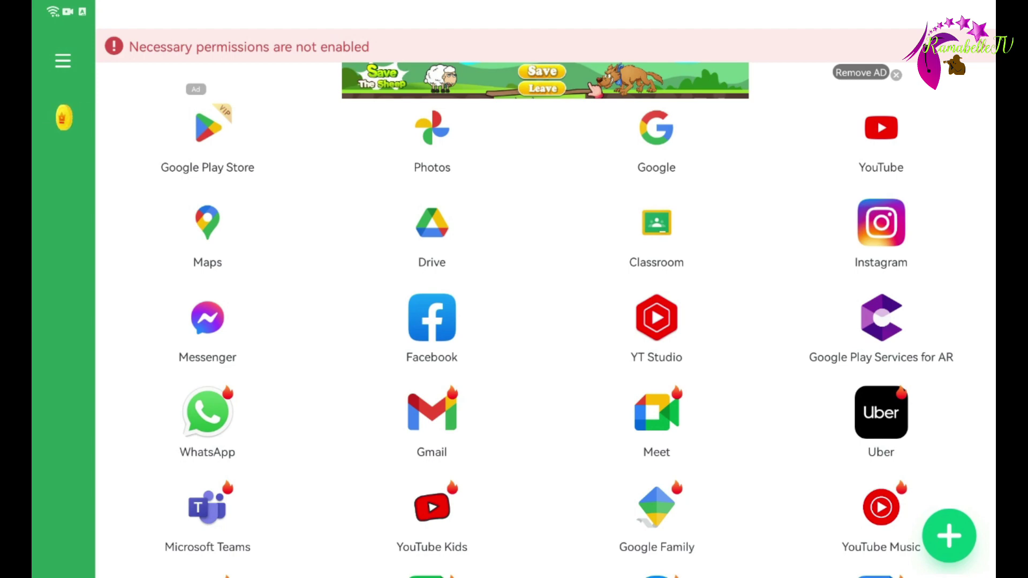
{"action": "scroll", "coordinate": [514, 321], "scroll_direction": "down", "scroll_amount": 3}
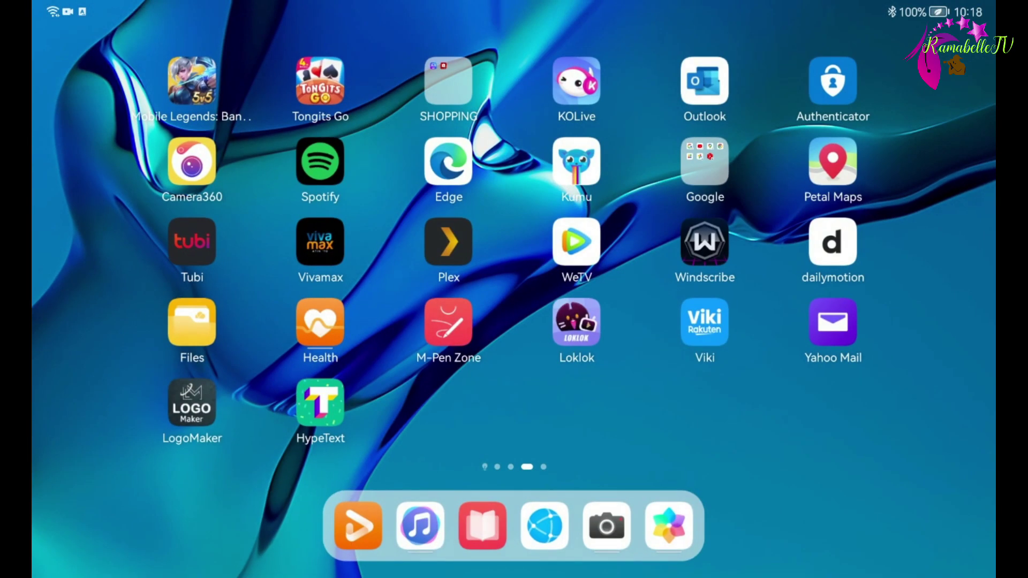
Launch YouTube from the Google folder, dismiss its accounts prompt, and close it.
{"action": "left_click", "coordinate": [705, 161]}
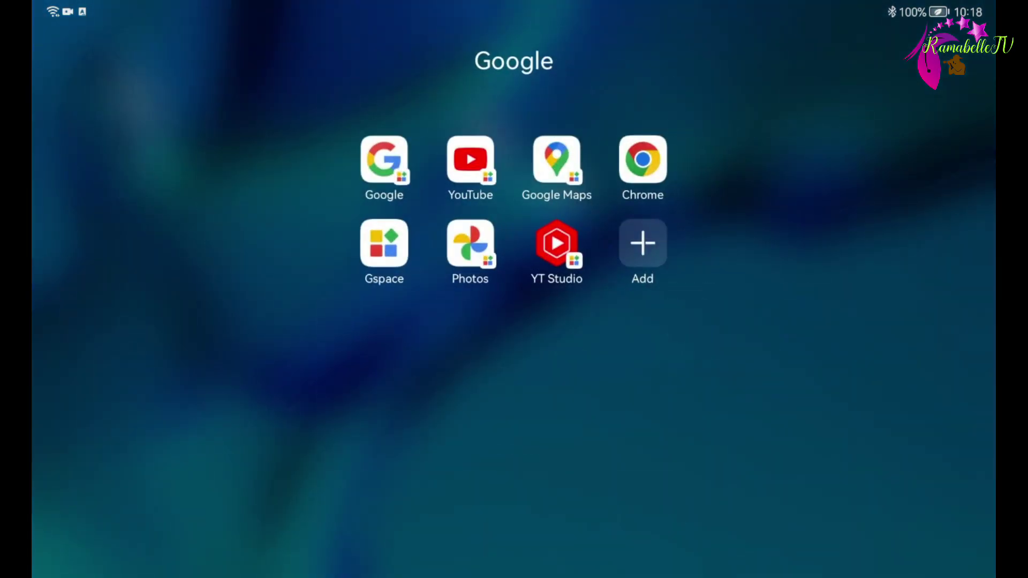
{"action": "left_click", "coordinate": [470, 160]}
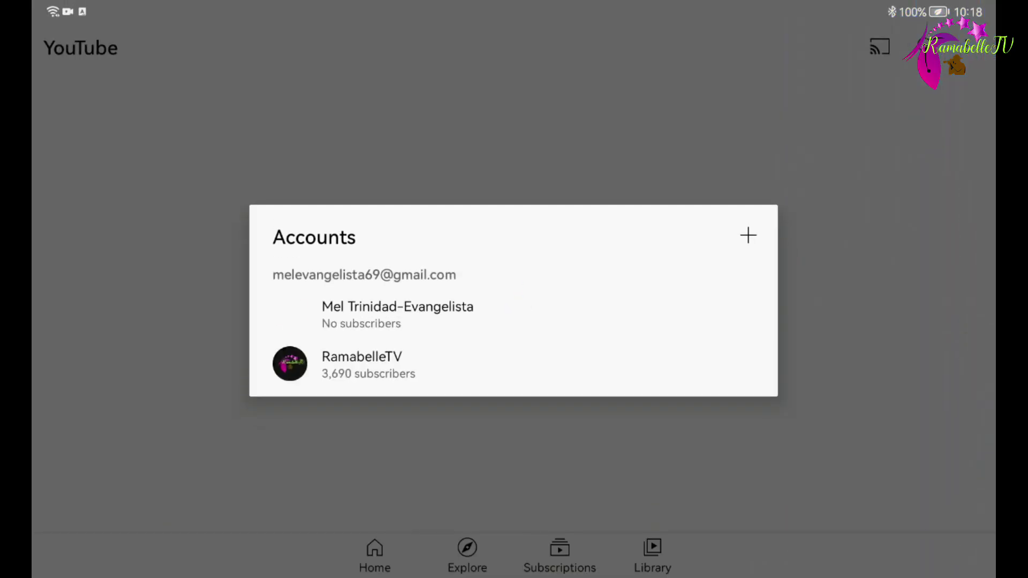
{"action": "left_click", "coordinate": [361, 363]}
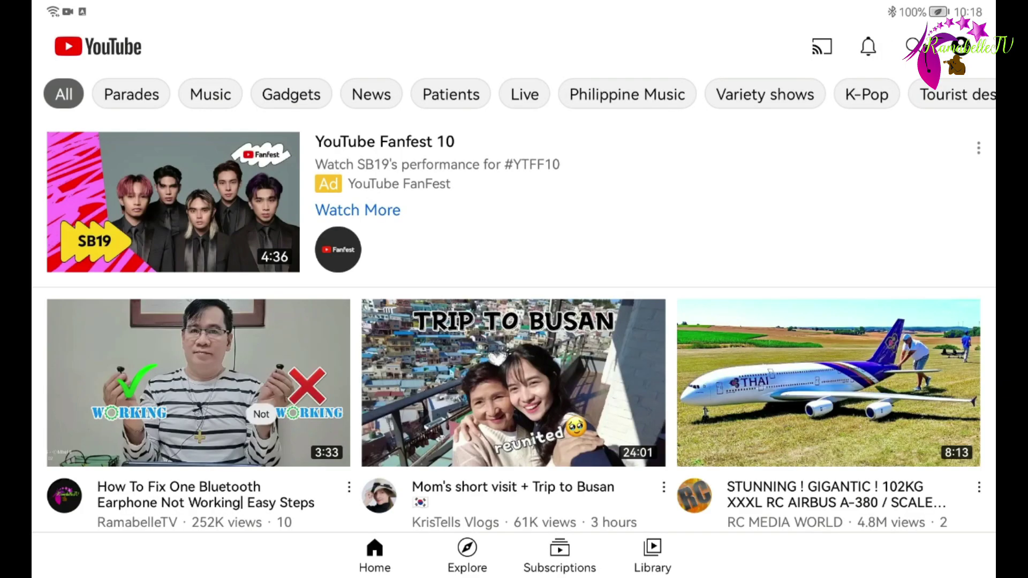
{"action": "scroll", "coordinate": [514, 321], "scroll_direction": "down", "scroll_amount": 10}
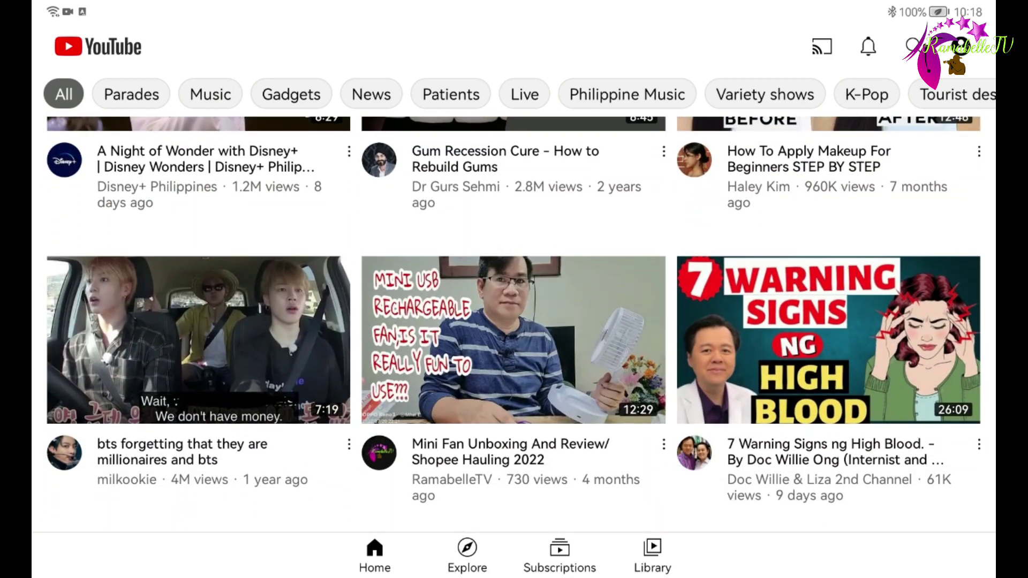
{"action": "left_click_drag", "start_coordinate": [514, 574], "coordinate": [514, 322]}
Launch the Google app and then Google Maps, returning to the Google folder after each.
{"action": "left_click", "coordinate": [705, 160]}
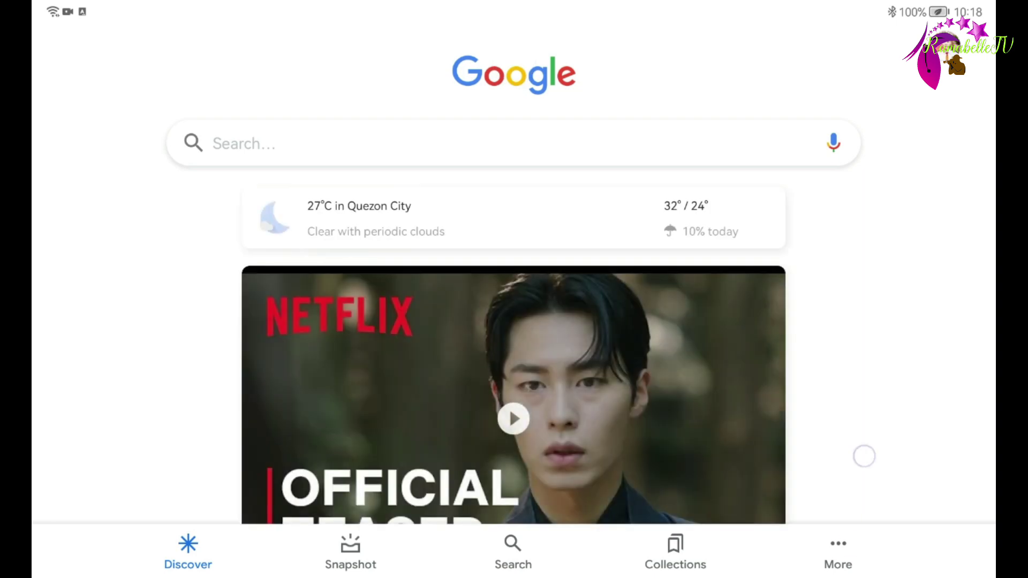
{"action": "key", "text": "super"}
{"action": "left_click", "coordinate": [702, 166]}
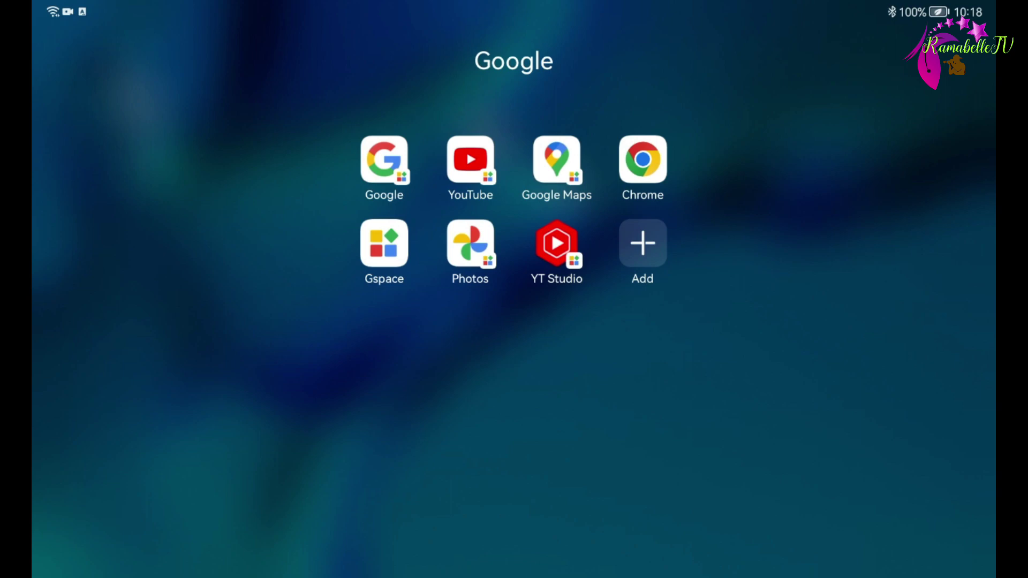
{"action": "left_click", "coordinate": [556, 161]}
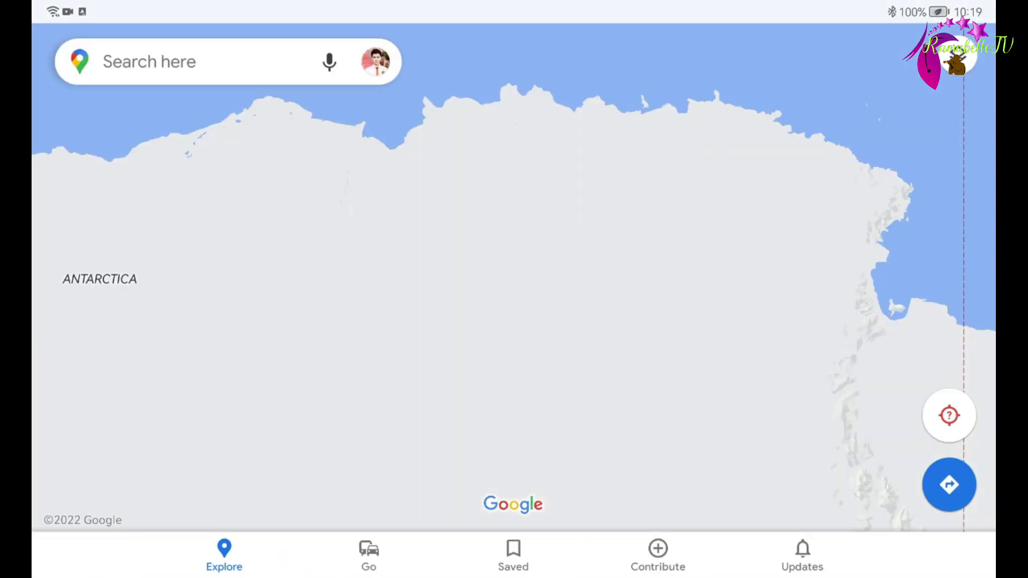
{"action": "key", "text": "super"}
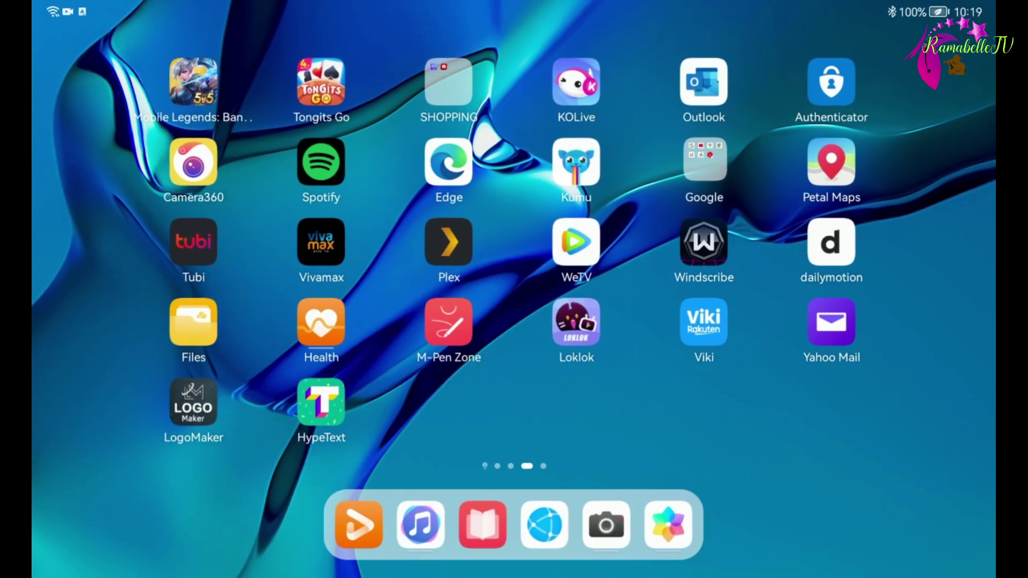
{"action": "left_click", "coordinate": [702, 161]}
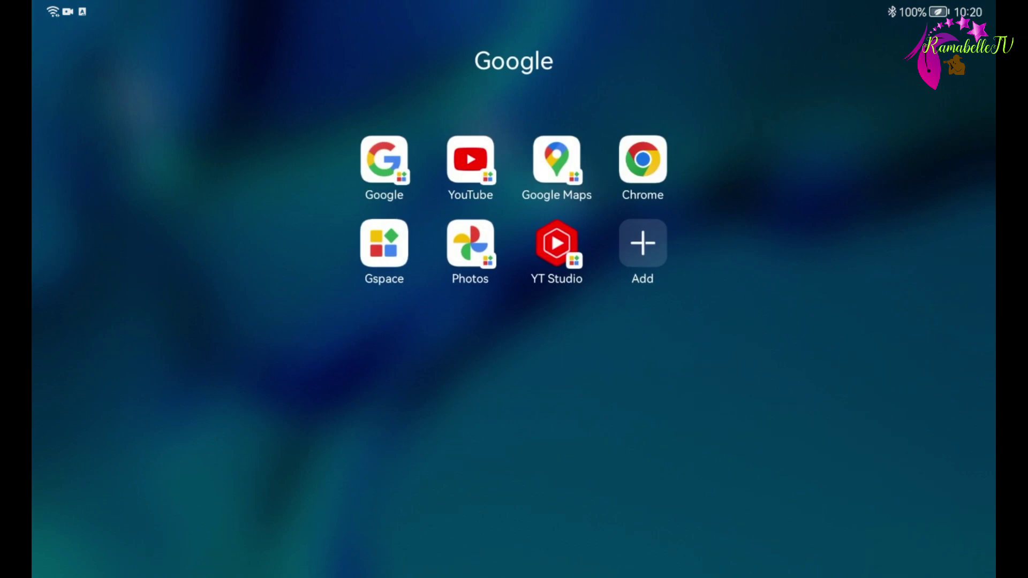
Uninstall Gspace from the Google folder and confirm the removal.
{"action": "left_click", "coordinate": [384, 243]}
{"action": "left_click", "coordinate": [436, 184]}
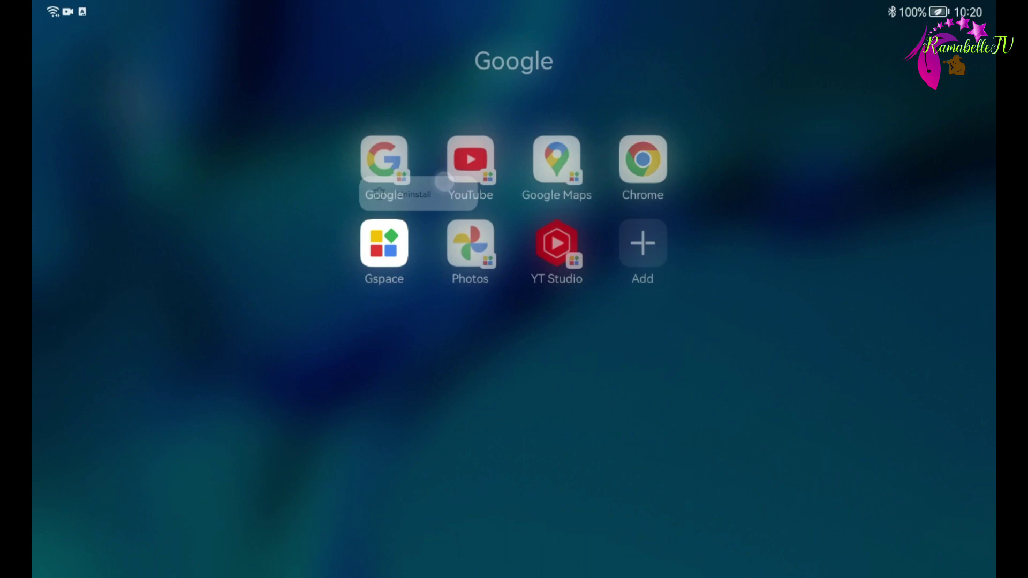
{"action": "left_click", "coordinate": [610, 383]}
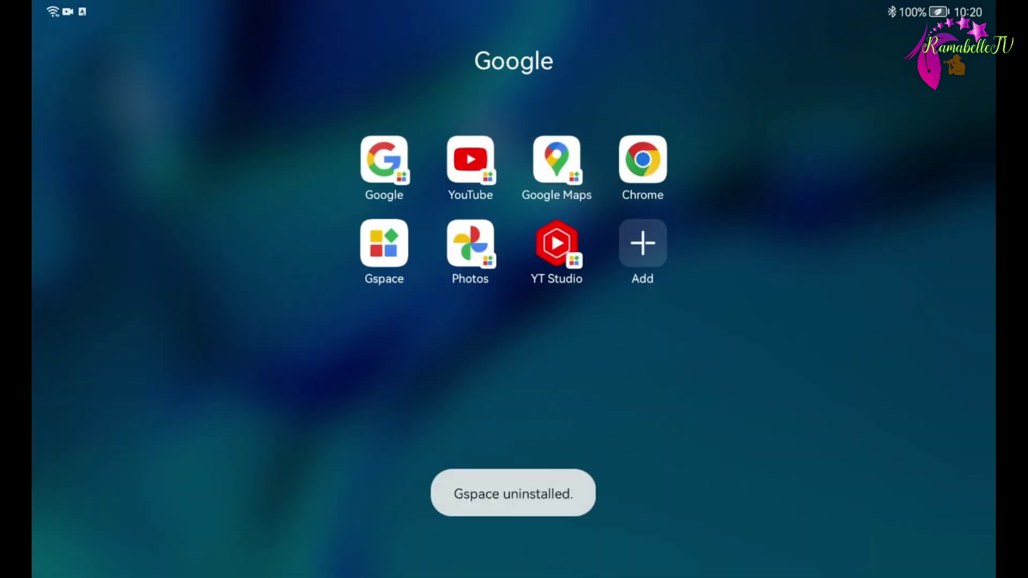
{"action": "key", "text": "Escape"}
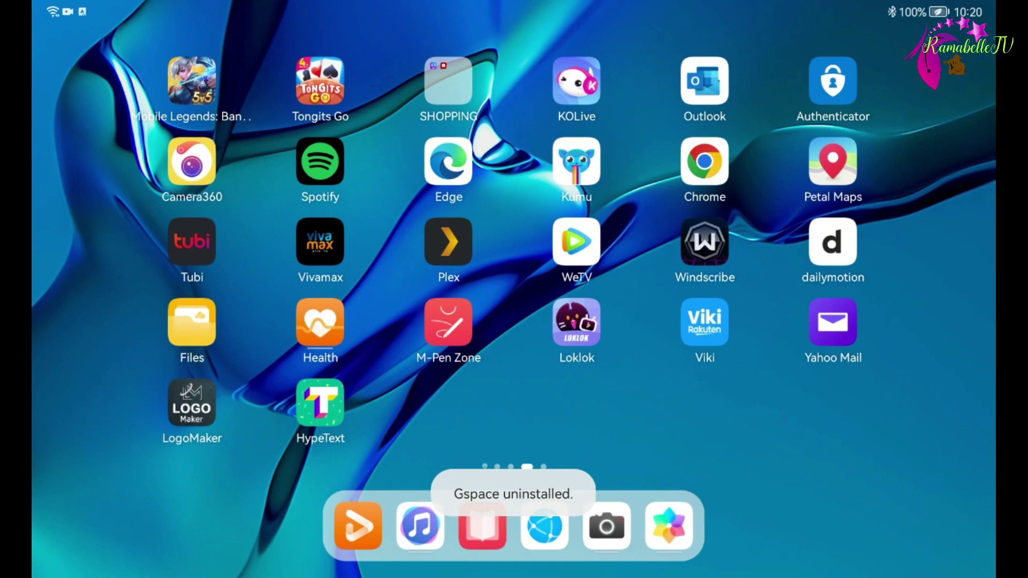
Browse the home screen pages to reach the page holding Chrome.
{"action": "left_click_drag", "start_coordinate": [883, 418], "coordinate": [562, 417]}
{"action": "left_click_drag", "start_coordinate": [321, 402], "coordinate": [723, 402]}
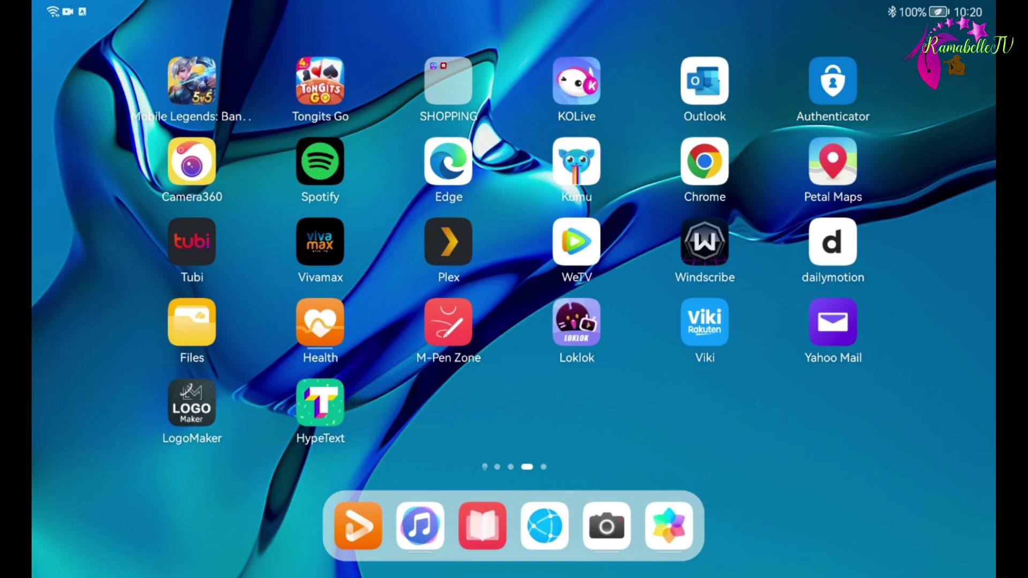
{"action": "left_click_drag", "start_coordinate": [923, 426], "coordinate": [795, 429]}
{"action": "left_click_drag", "start_coordinate": [321, 402], "coordinate": [722, 402]}
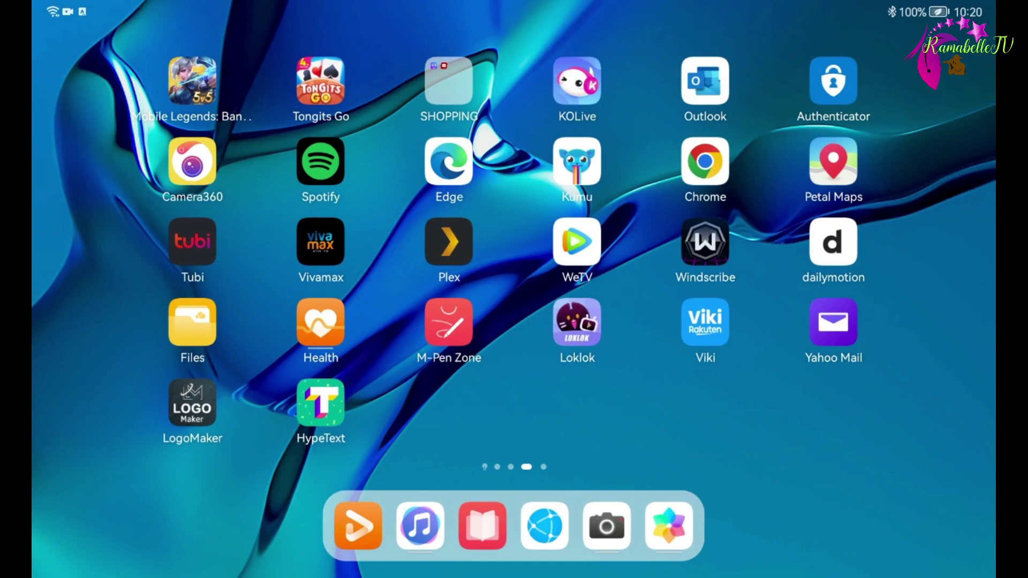
{"action": "left_click_drag", "start_coordinate": [482, 393], "coordinate": [669, 388]}
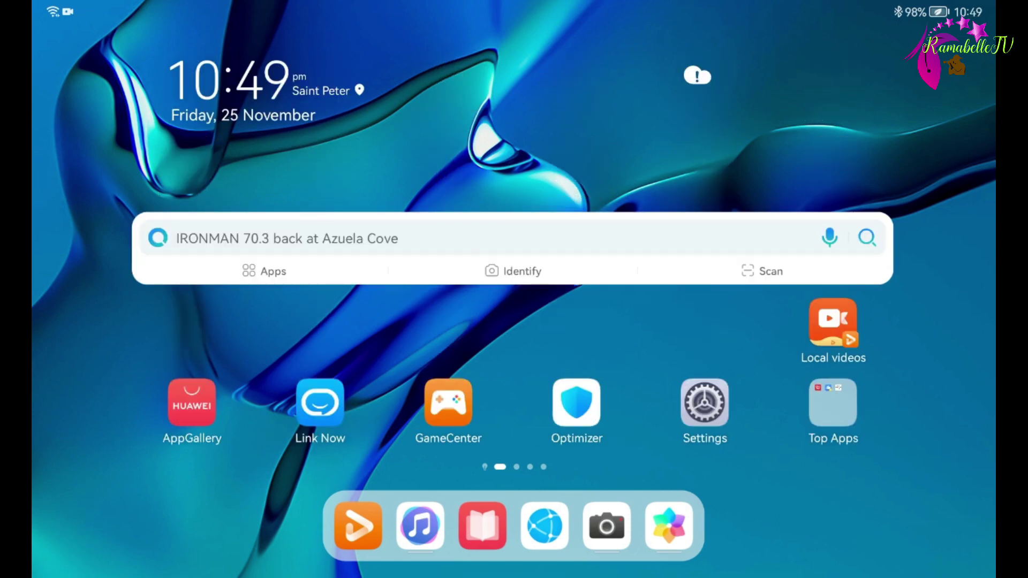
{"action": "left_click_drag", "start_coordinate": [722, 321], "coordinate": [241, 322]}
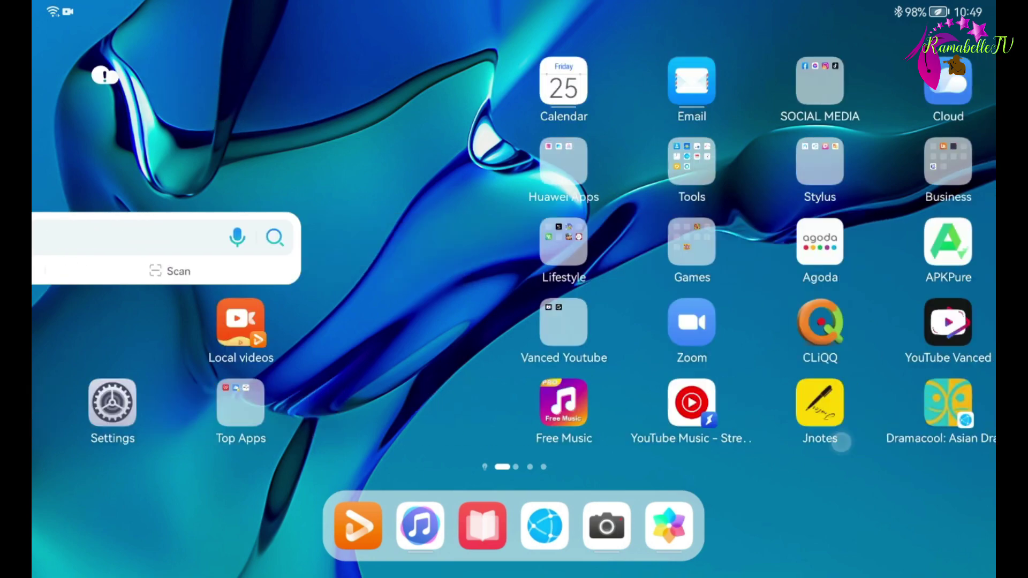
{"action": "left_click_drag", "start_coordinate": [722, 321], "coordinate": [242, 322]}
In Chrome, search the web for 'gbox' and open the gboxlab.com site.
{"action": "left_click", "coordinate": [704, 161]}
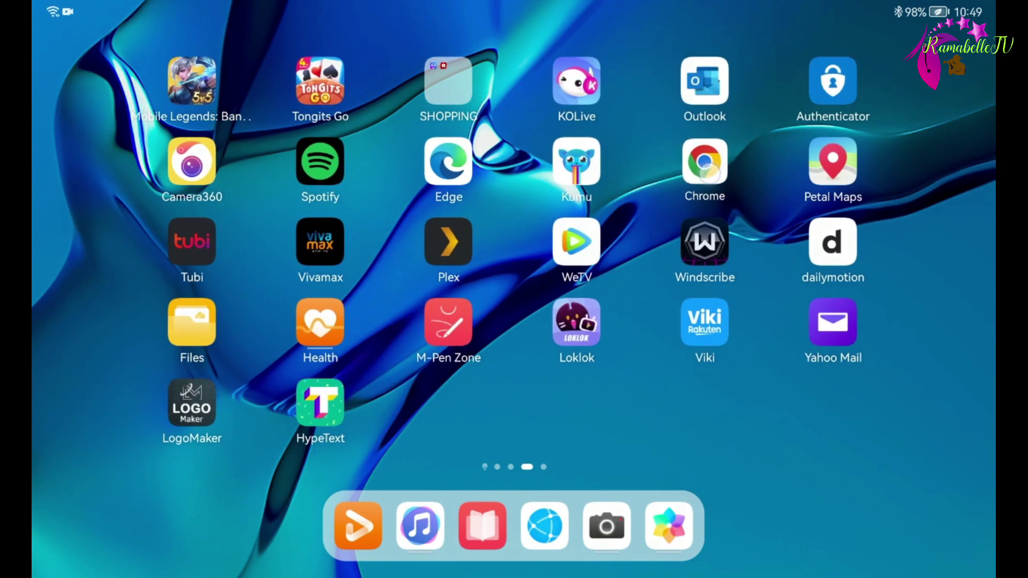
{"action": "left_click", "coordinate": [500, 90]}
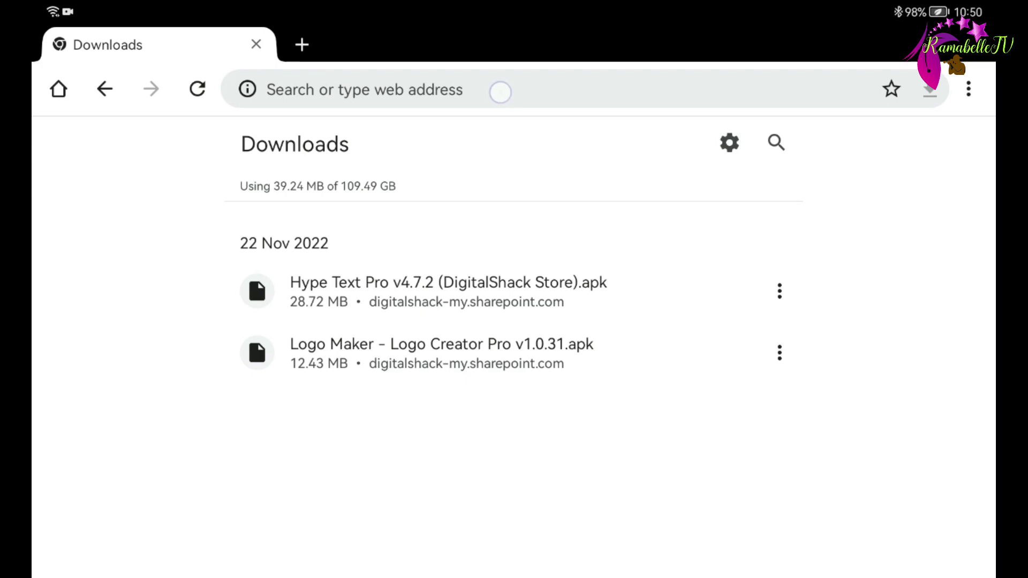
{"action": "type", "text": "g"}
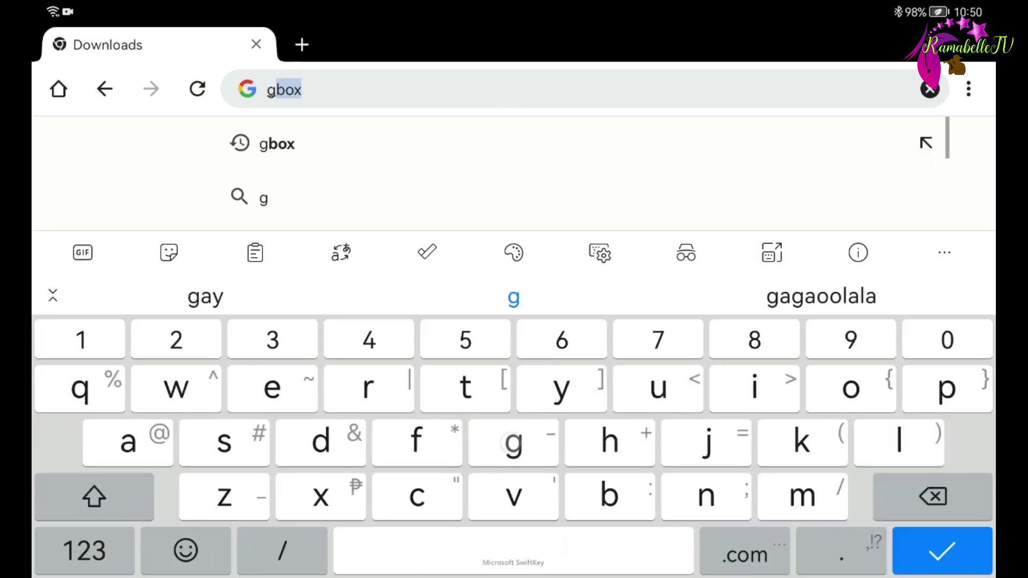
{"action": "type", "text": "b"}
{"action": "left_click", "coordinate": [276, 144]}
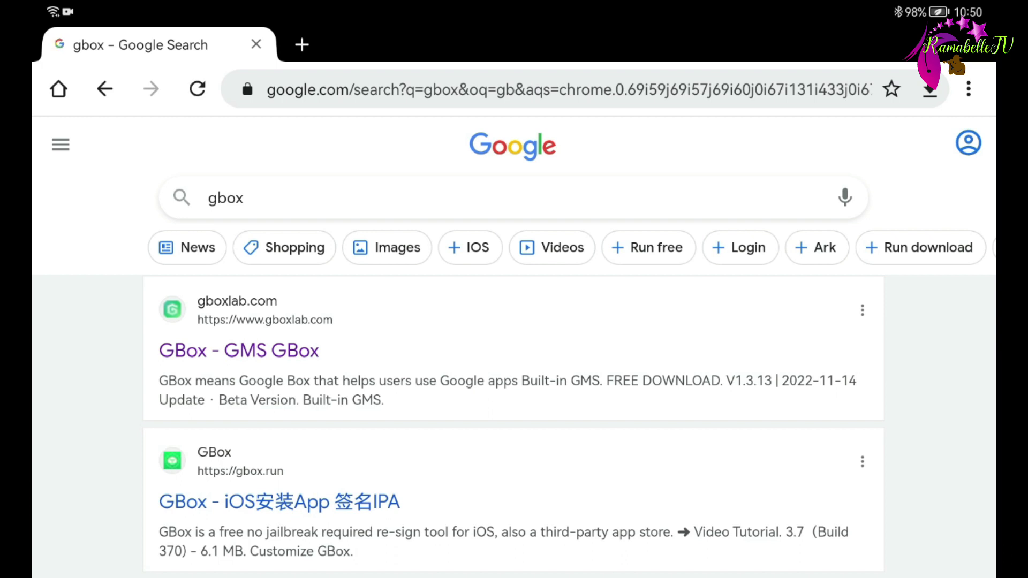
{"action": "left_click", "coordinate": [238, 350]}
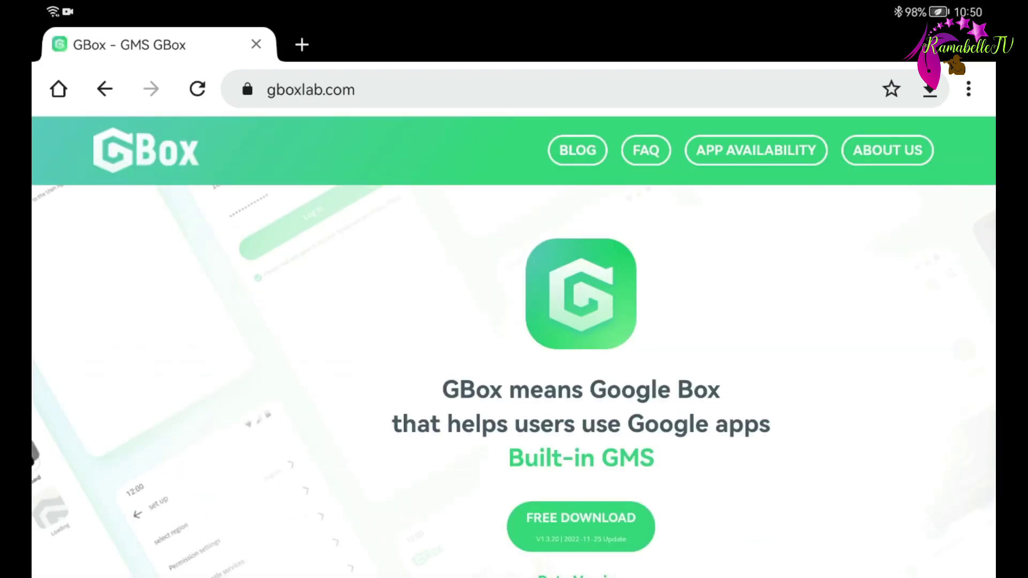
{"action": "scroll", "coordinate": [760, 487], "scroll_direction": "down", "scroll_amount": 1}
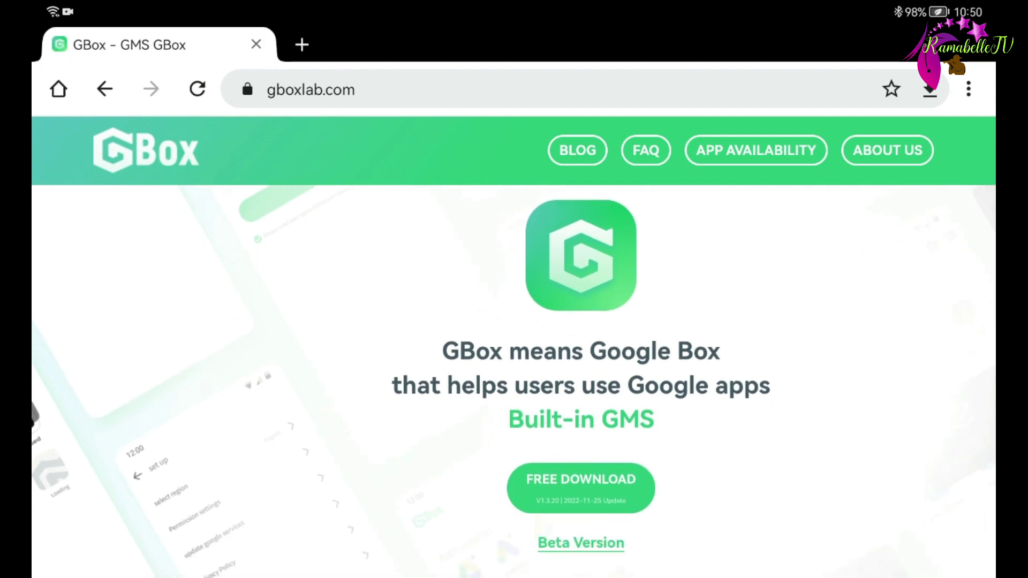
Download the GBox APK despite the harm warning and open the downloaded file.
{"action": "left_click", "coordinate": [581, 481]}
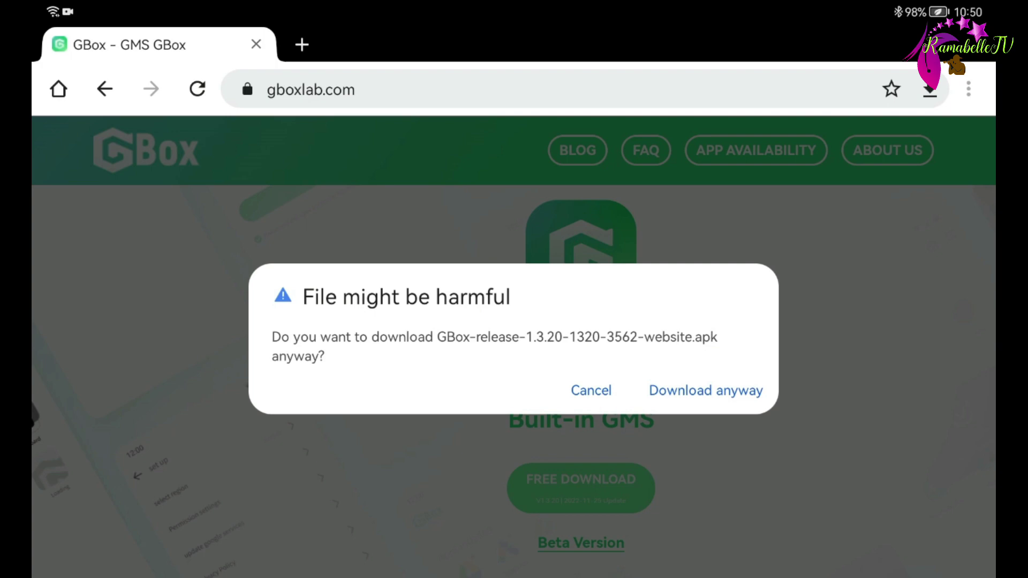
{"action": "left_click", "coordinate": [705, 391]}
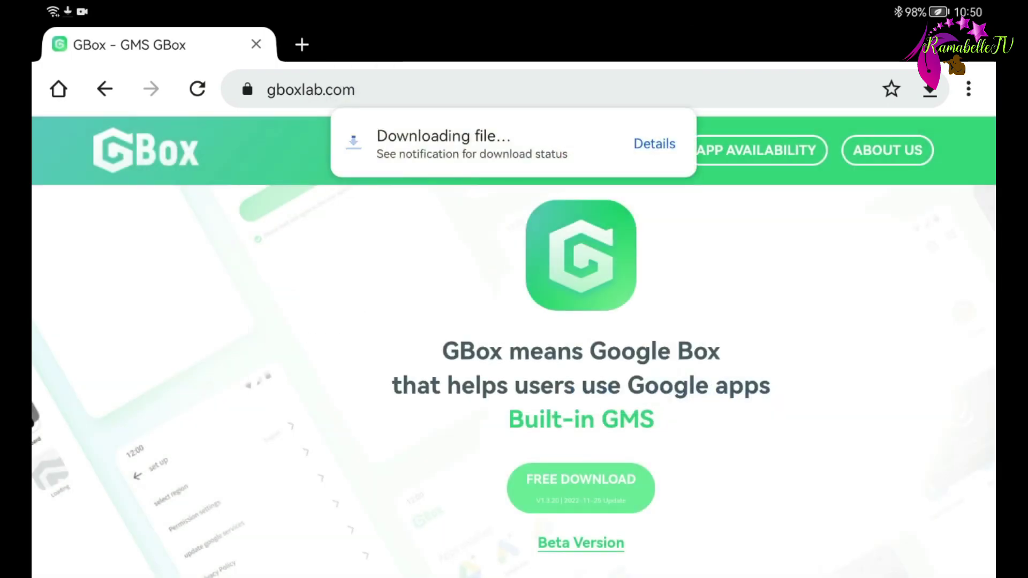
{"action": "left_click", "coordinate": [654, 143]}
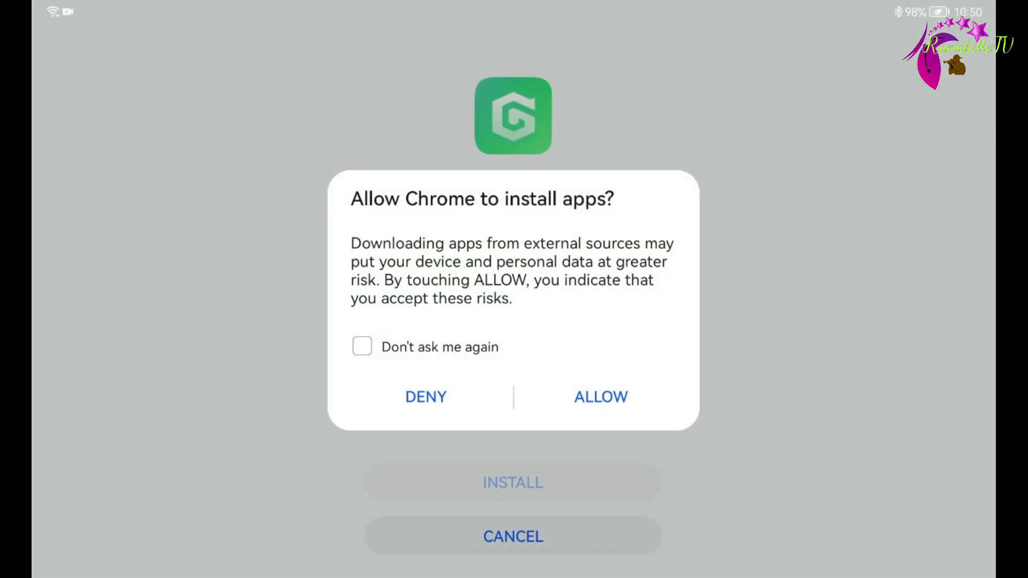
Allow installs from Chrome, install GBox, and launch it.
{"action": "left_click", "coordinate": [620, 400]}
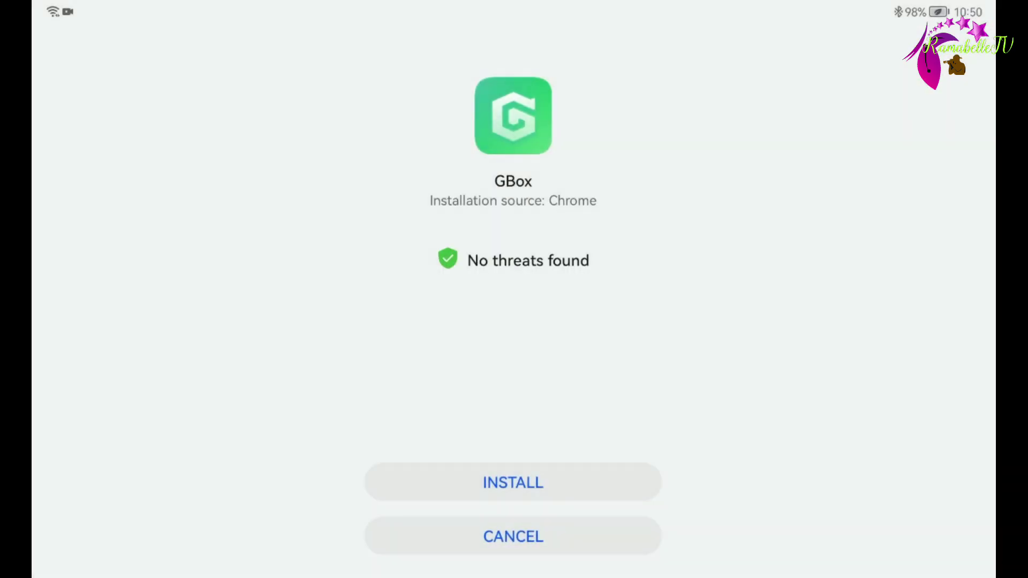
{"action": "left_click", "coordinate": [513, 482]}
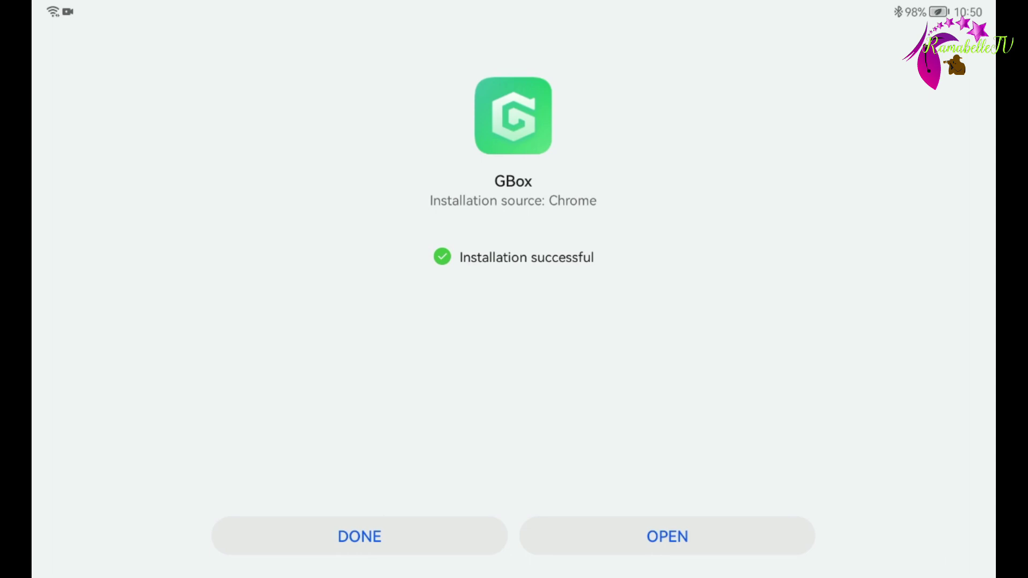
{"action": "left_click", "coordinate": [667, 537]}
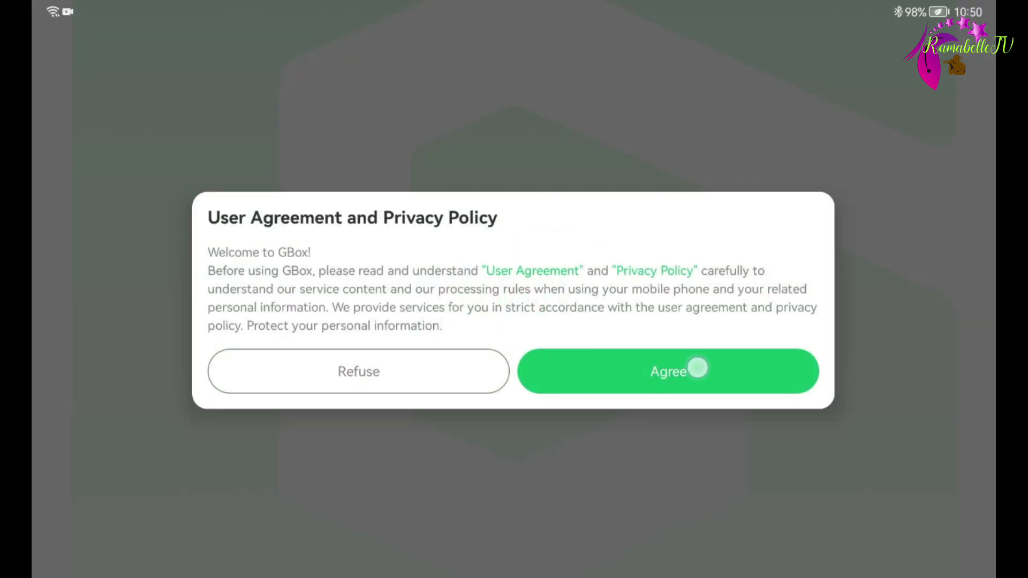
Accept the GBox user agreement, skip battery optimization, and allow calls, location, media and SMS permissions.
{"action": "left_click", "coordinate": [697, 368]}
{"action": "left_click", "coordinate": [601, 351]}
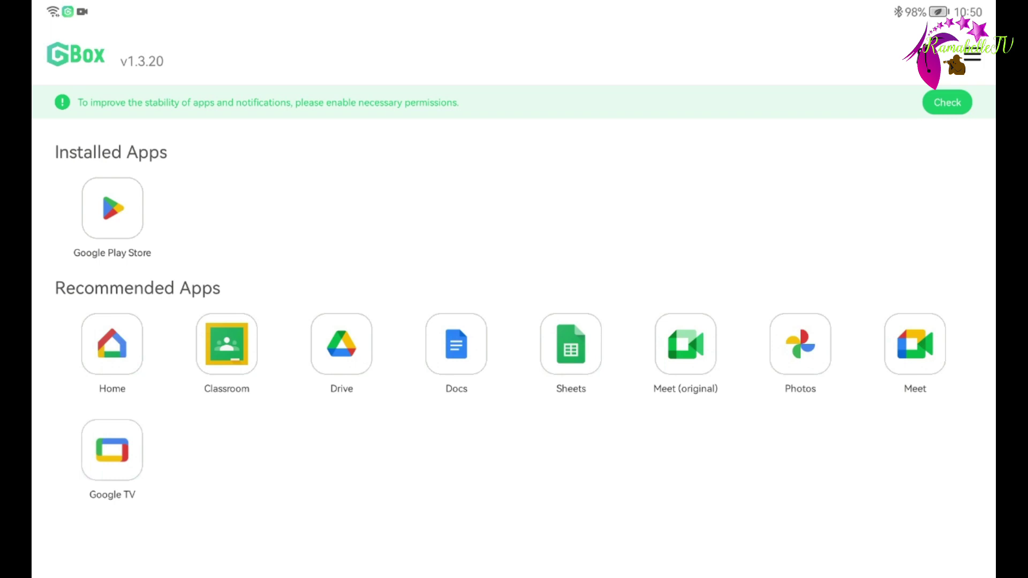
{"action": "left_click", "coordinate": [116, 214]}
{"action": "left_click", "coordinate": [618, 360]}
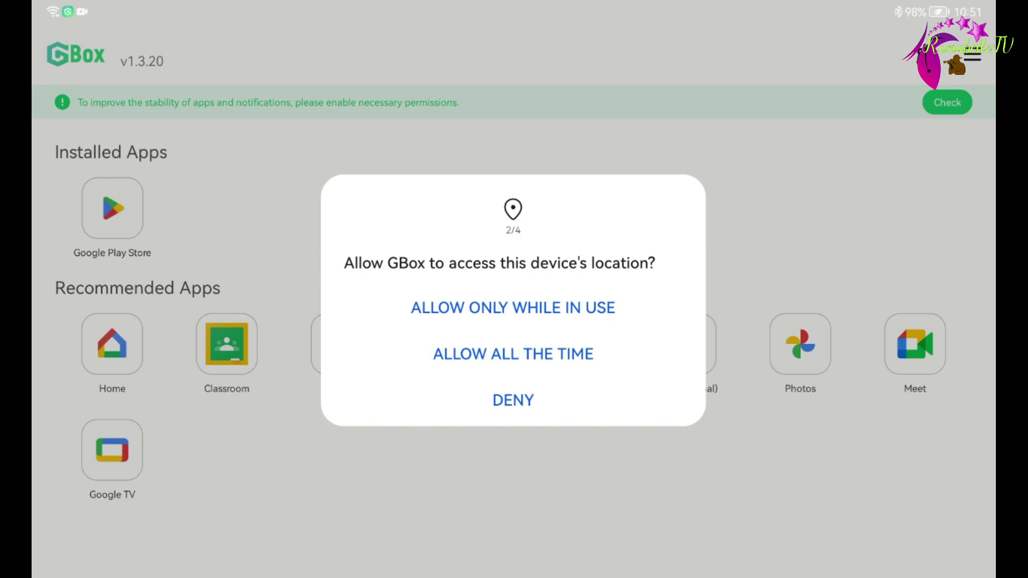
{"action": "left_click", "coordinate": [576, 355]}
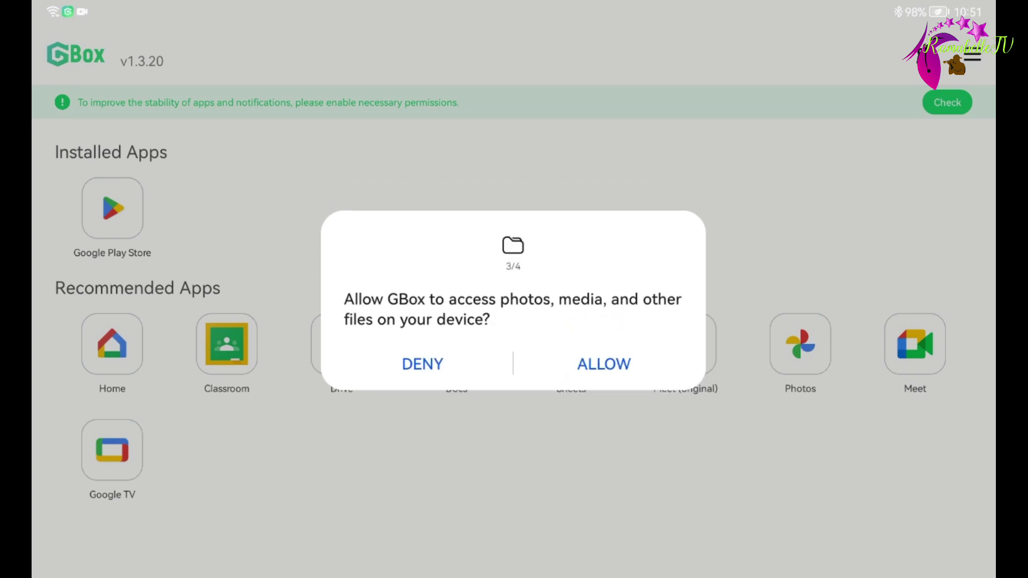
{"action": "left_click", "coordinate": [603, 355]}
{"action": "left_click", "coordinate": [603, 355]}
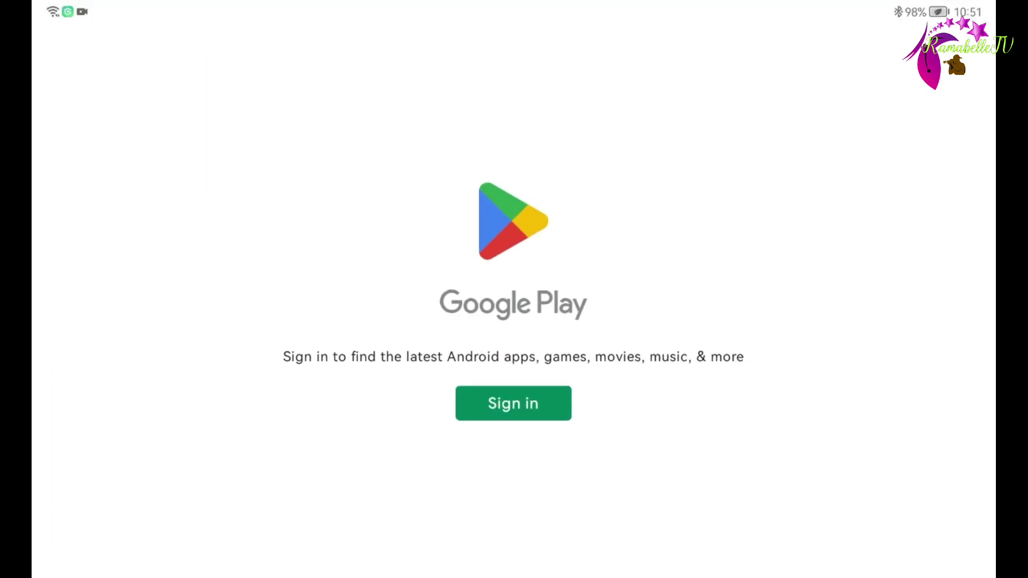
Begin Google Play sign-in, acknowledge the virtualized-device notice, and submit the account email.
{"action": "left_click", "coordinate": [526, 414]}
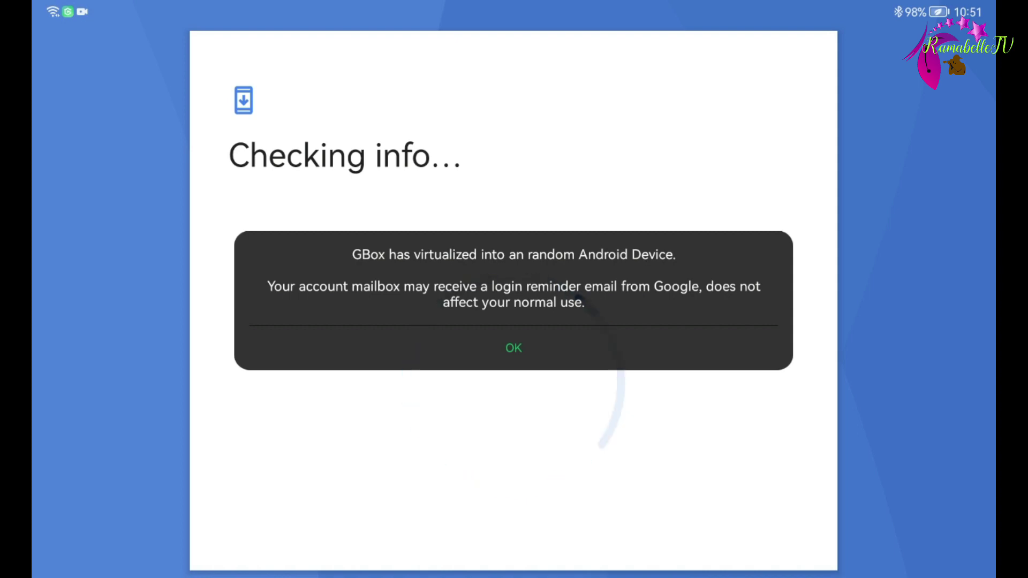
{"action": "left_click", "coordinate": [536, 341]}
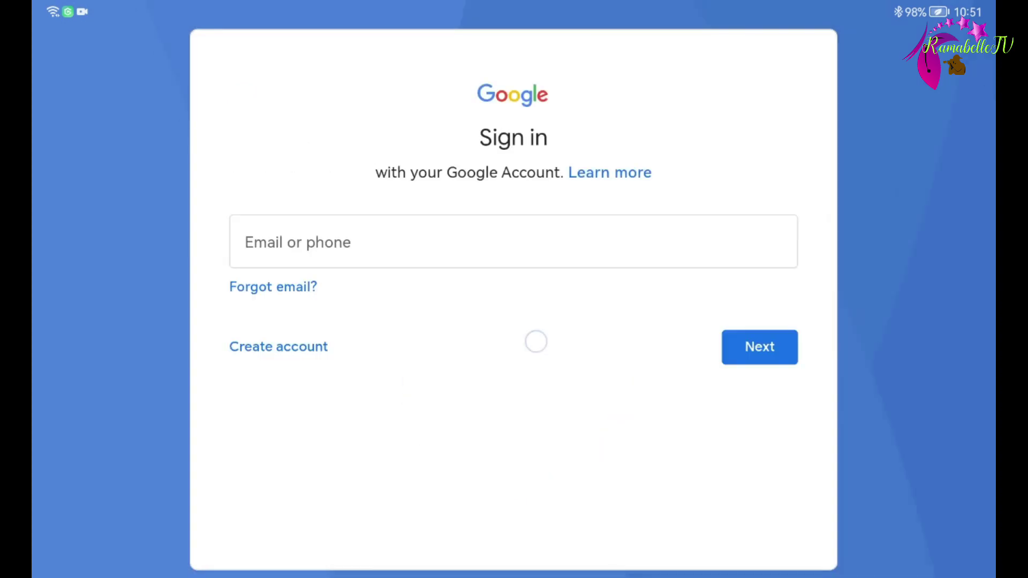
{"action": "left_click", "coordinate": [483, 239]}
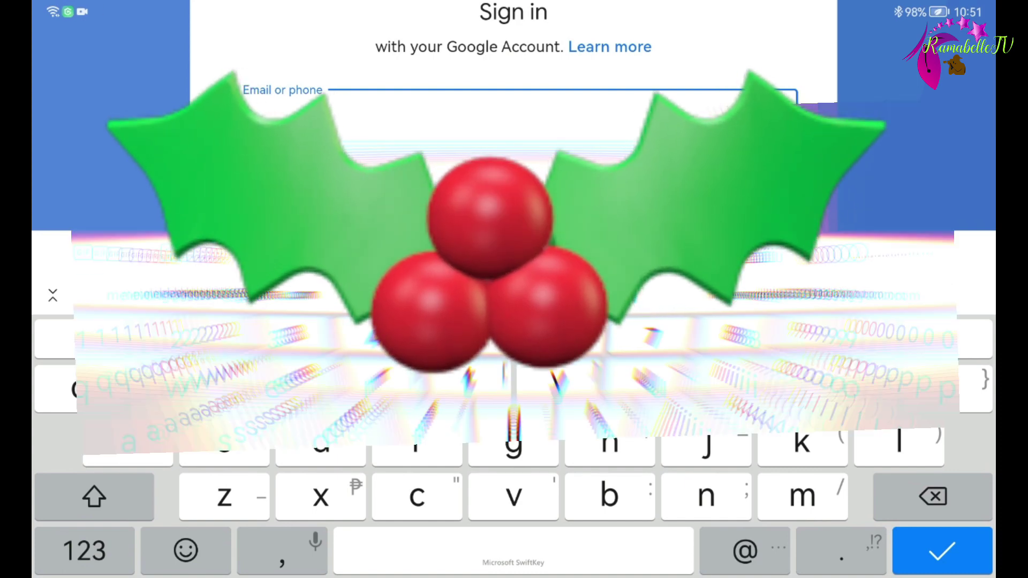
{"action": "left_click", "coordinate": [513, 296]}
{"action": "key", "text": "Return"}
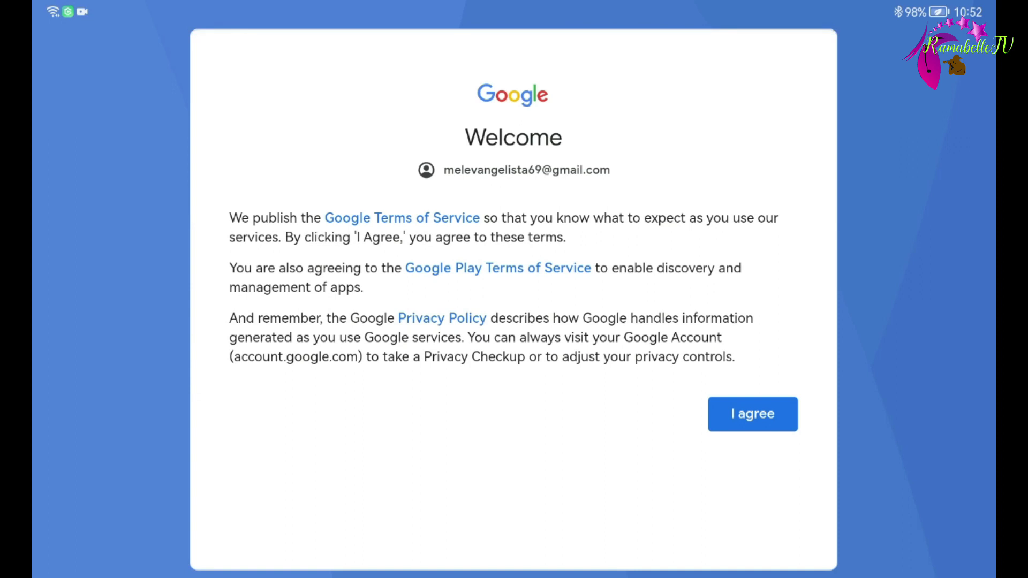
Accept Google's terms of service and dismiss the account-features tip.
{"action": "left_click", "coordinate": [753, 414]}
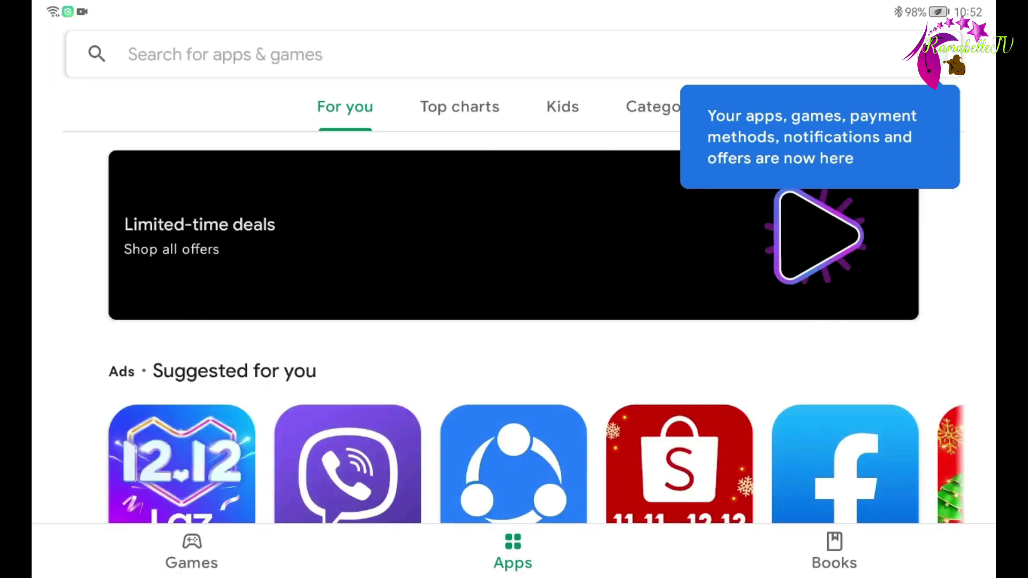
{"action": "left_click", "coordinate": [963, 249]}
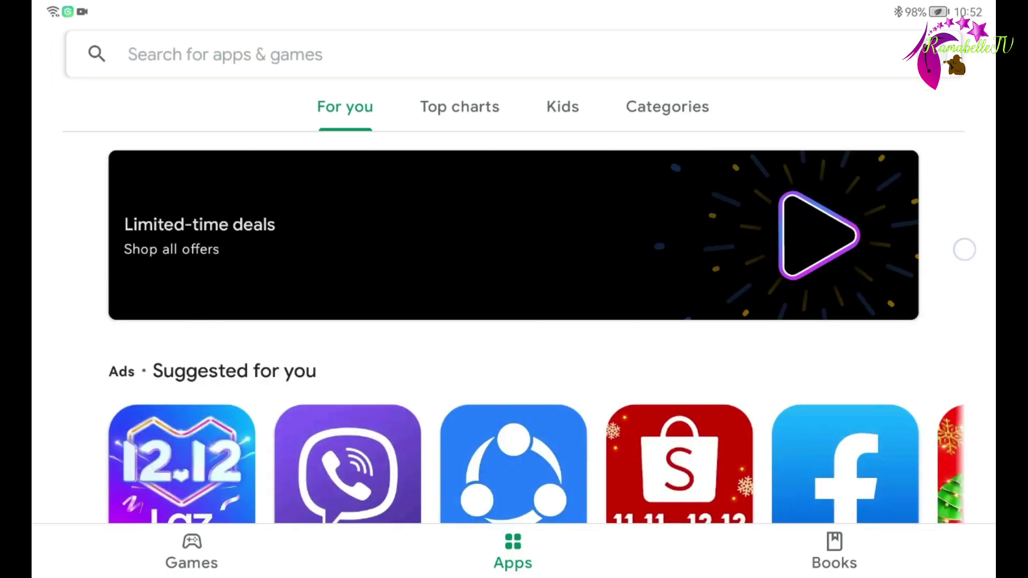
{"action": "scroll", "coordinate": [514, 321], "scroll_direction": "down", "scroll_amount": 5}
{"action": "scroll", "coordinate": [514, 321], "scroll_direction": "up", "scroll_amount": 5}
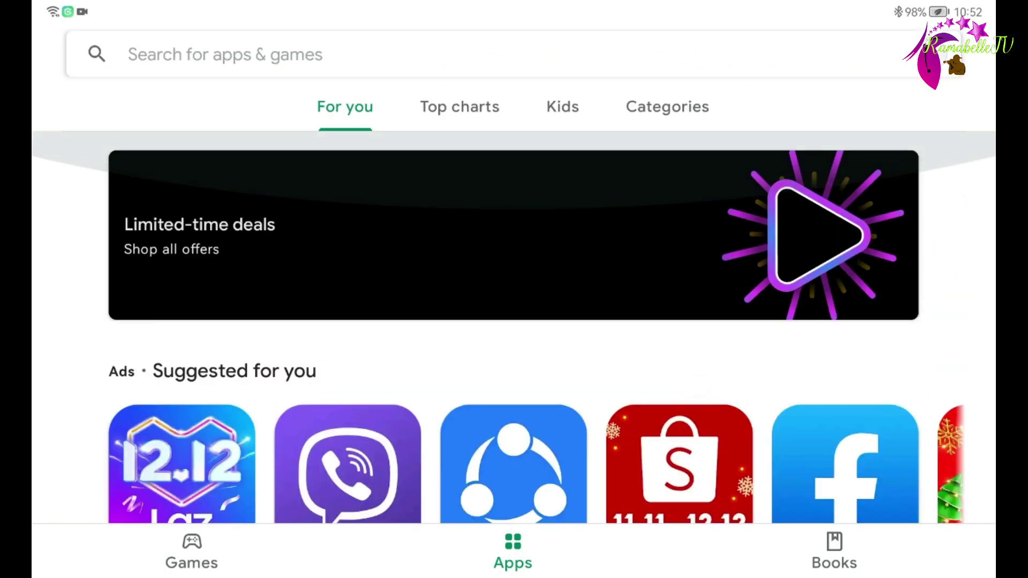
Search the store for 'youtube', install YouTube, and add its home-screen shortcut.
{"action": "left_click", "coordinate": [225, 55]}
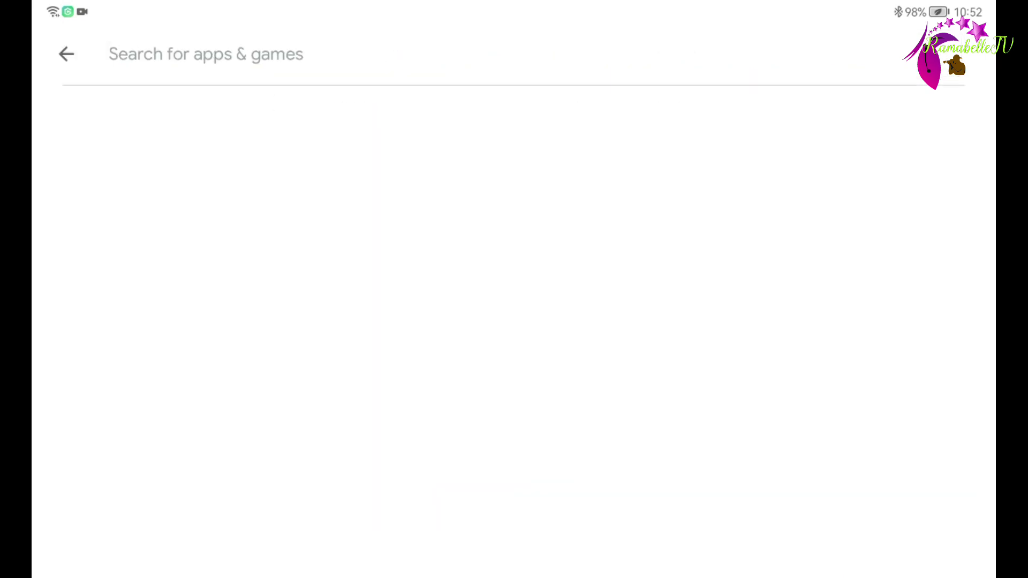
{"action": "type", "text": "you"}
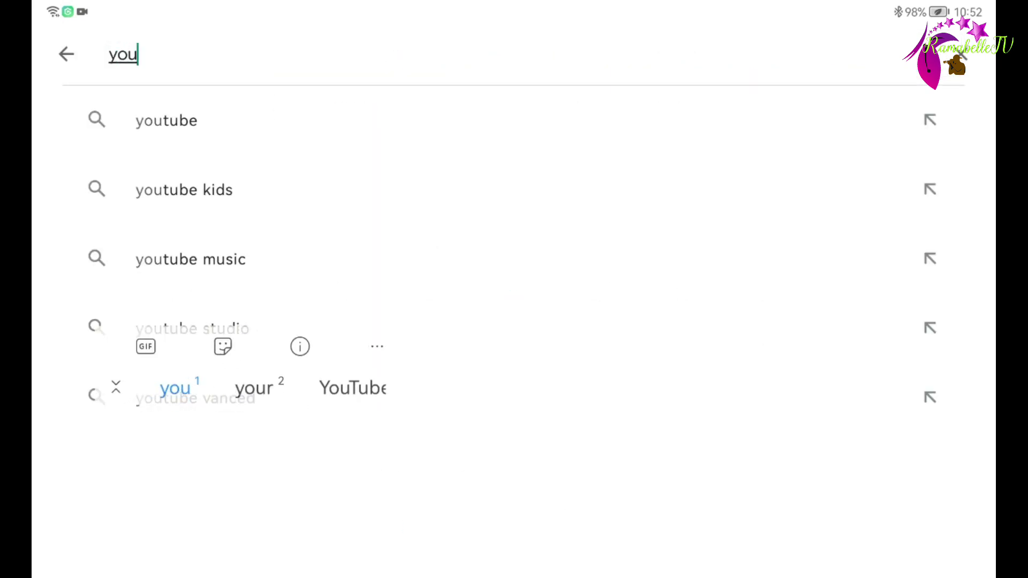
{"action": "left_click", "coordinate": [166, 120]}
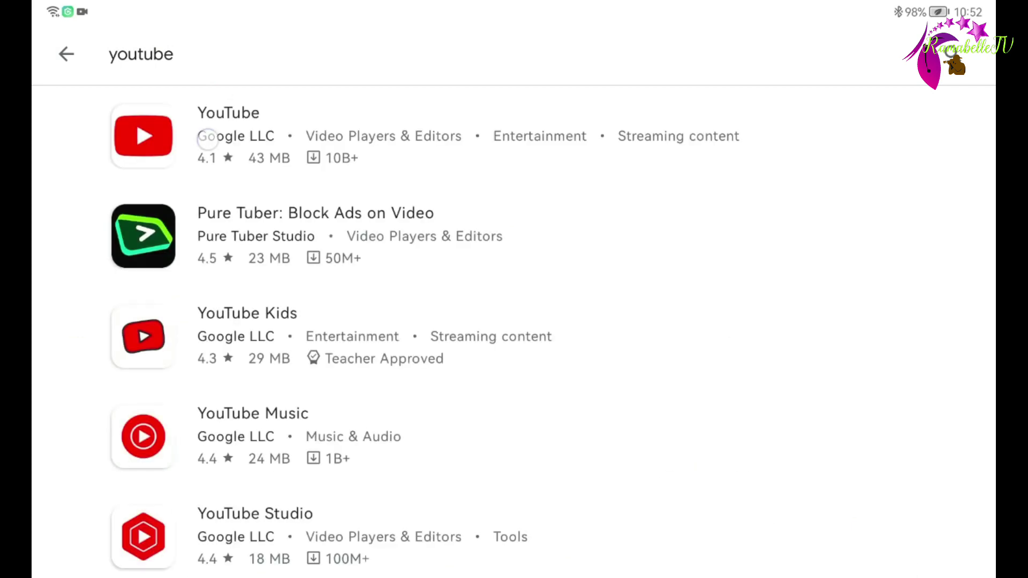
{"action": "left_click", "coordinate": [207, 136]}
{"action": "left_click", "coordinate": [861, 144]}
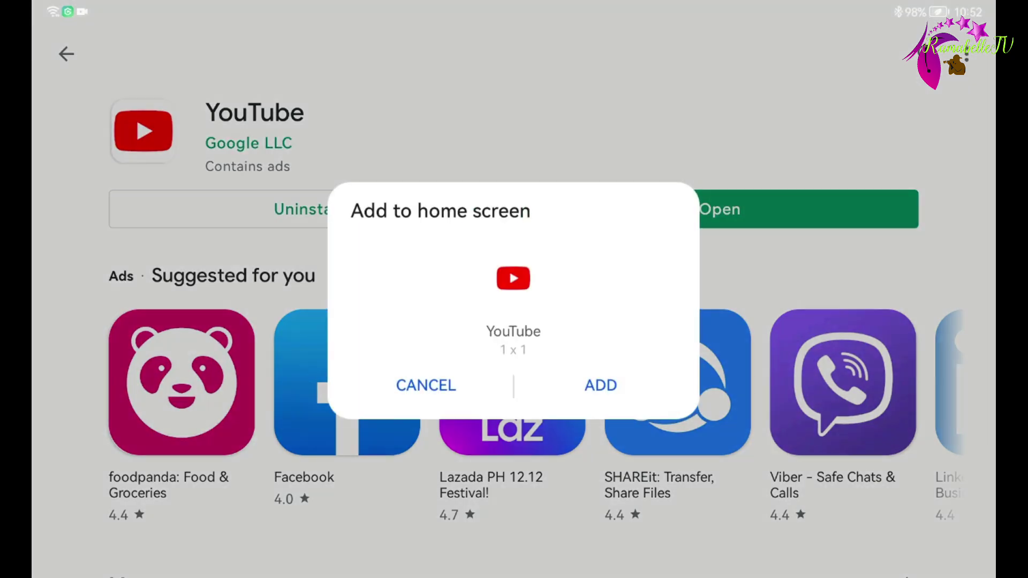
{"action": "left_click", "coordinate": [600, 387]}
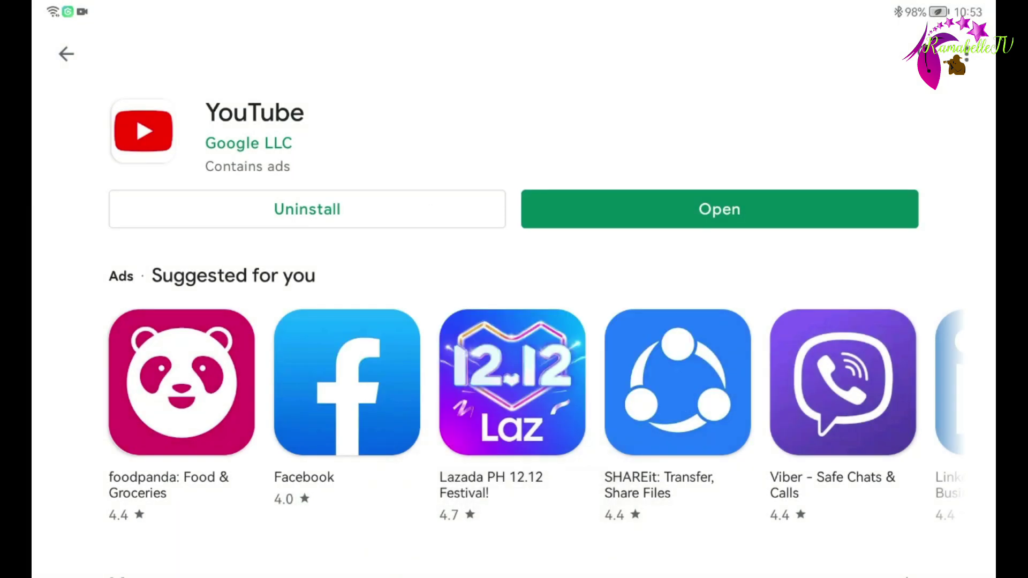
Search the store for 'google', install the Google app, and launch it.
{"action": "left_click", "coordinate": [67, 53]}
{"action": "type", "text": "go"}
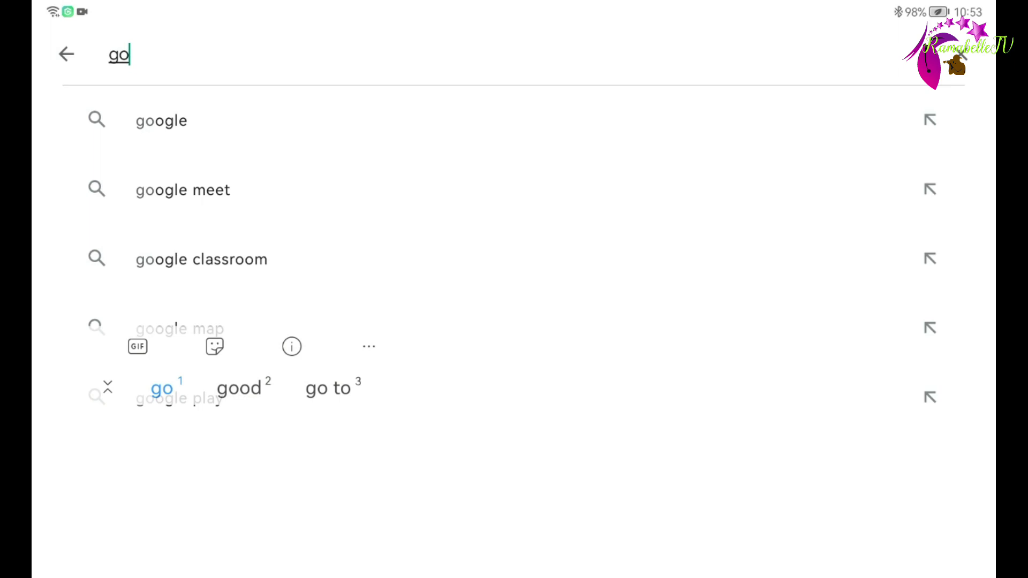
{"action": "left_click", "coordinate": [167, 125]}
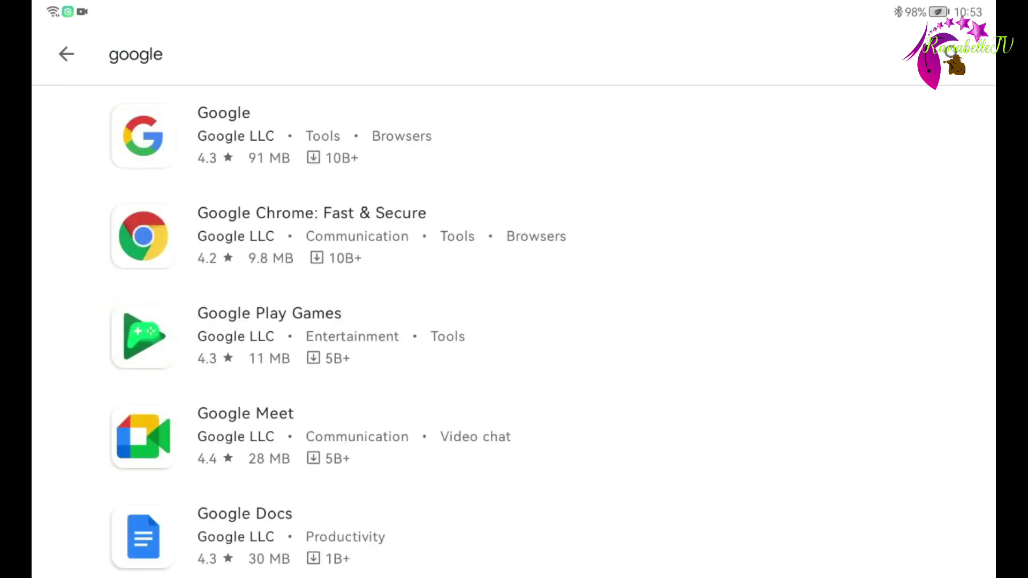
{"action": "left_click", "coordinate": [321, 136]}
{"action": "left_click", "coordinate": [856, 138]}
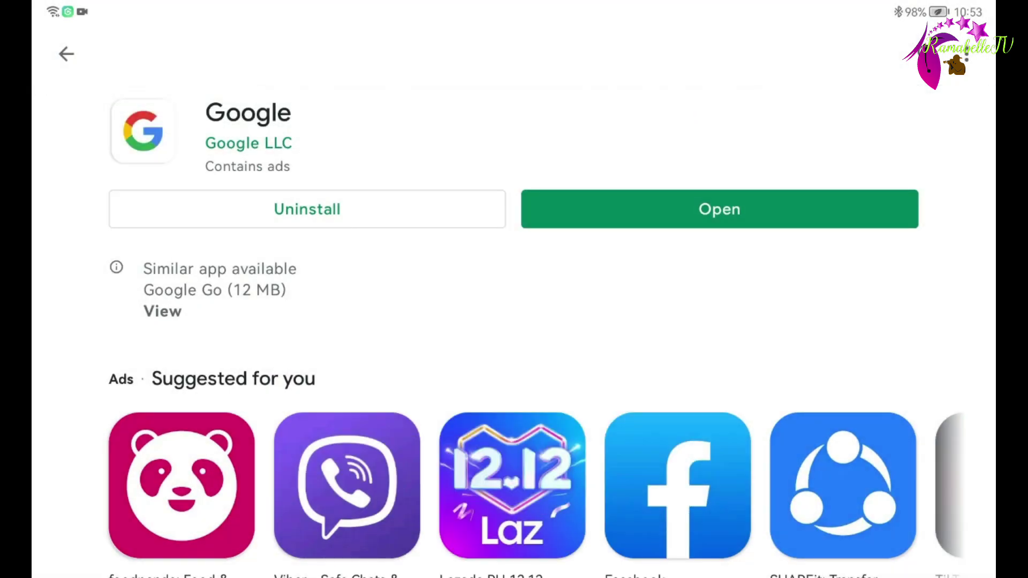
{"action": "left_click", "coordinate": [755, 214]}
{"action": "left_click", "coordinate": [730, 214]}
{"action": "left_click", "coordinate": [792, 211]}
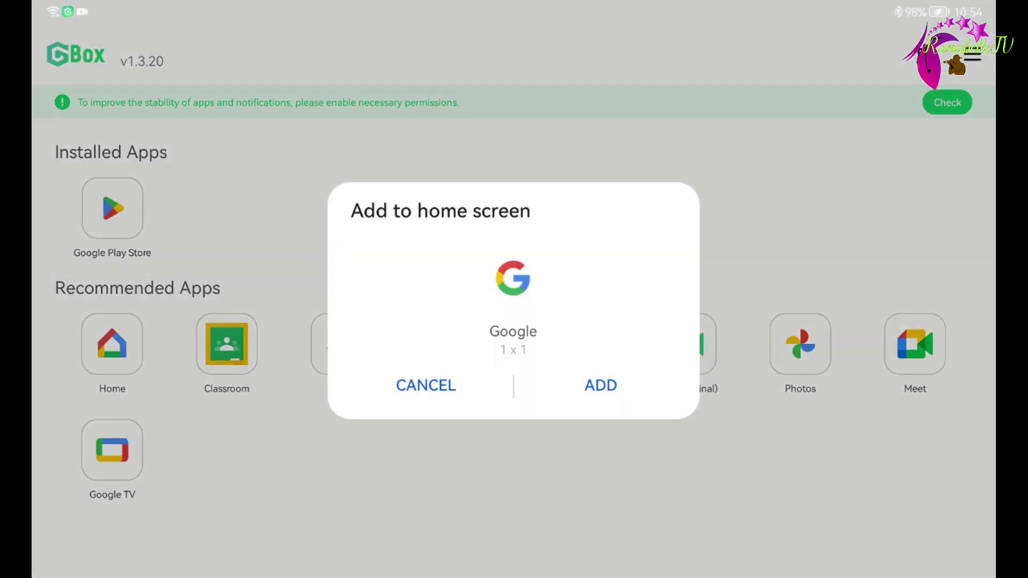
Add the Google home-screen shortcut, then leave GBox and YouTube for the tablet home screen.
{"action": "left_click", "coordinate": [600, 385]}
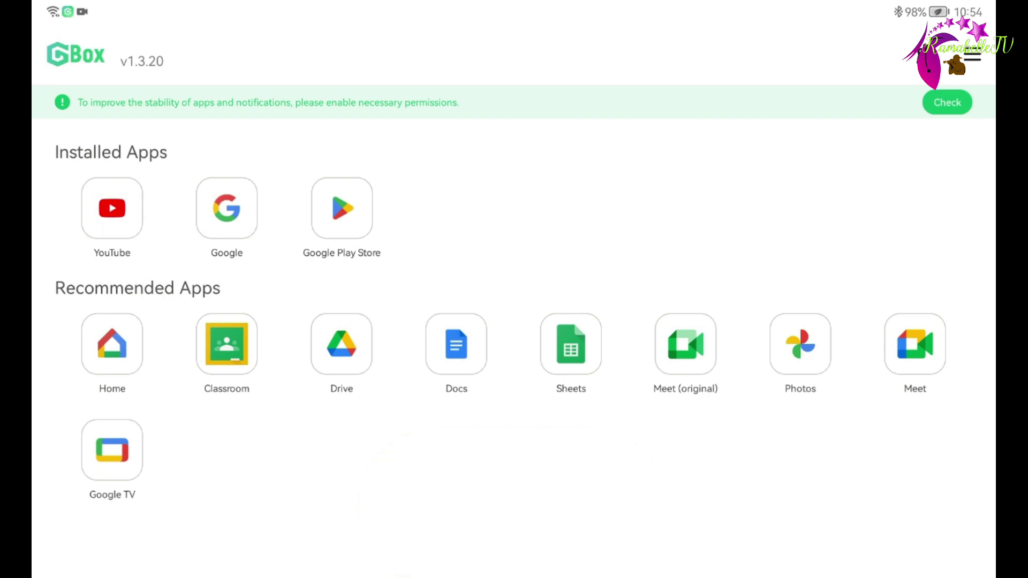
{"action": "left_click_drag", "start_coordinate": [788, 544], "coordinate": [788, 361]}
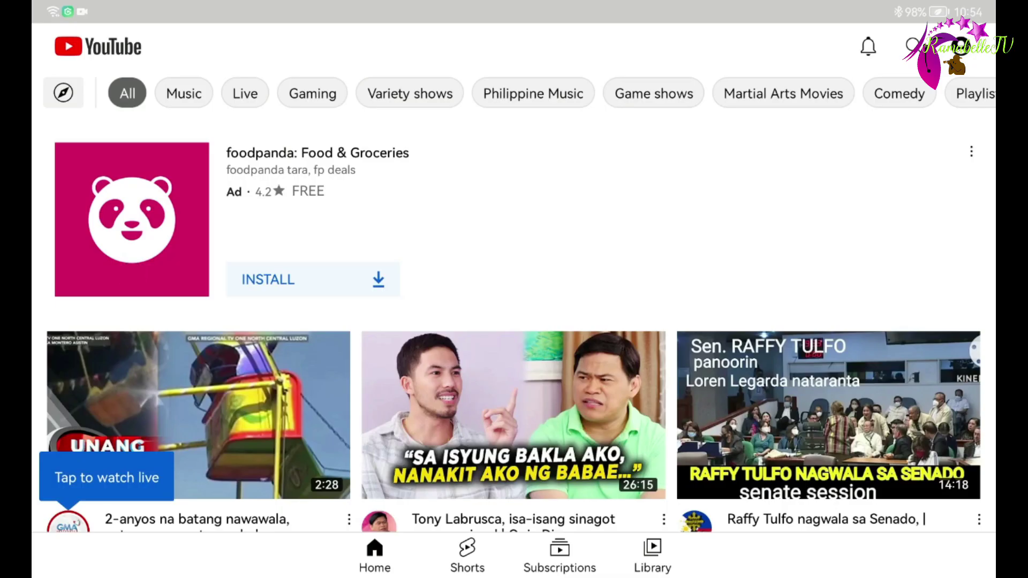
{"action": "scroll", "coordinate": [514, 322], "scroll_direction": "down", "scroll_amount": 5}
{"action": "scroll", "coordinate": [514, 321], "scroll_direction": "up", "scroll_amount": 4}
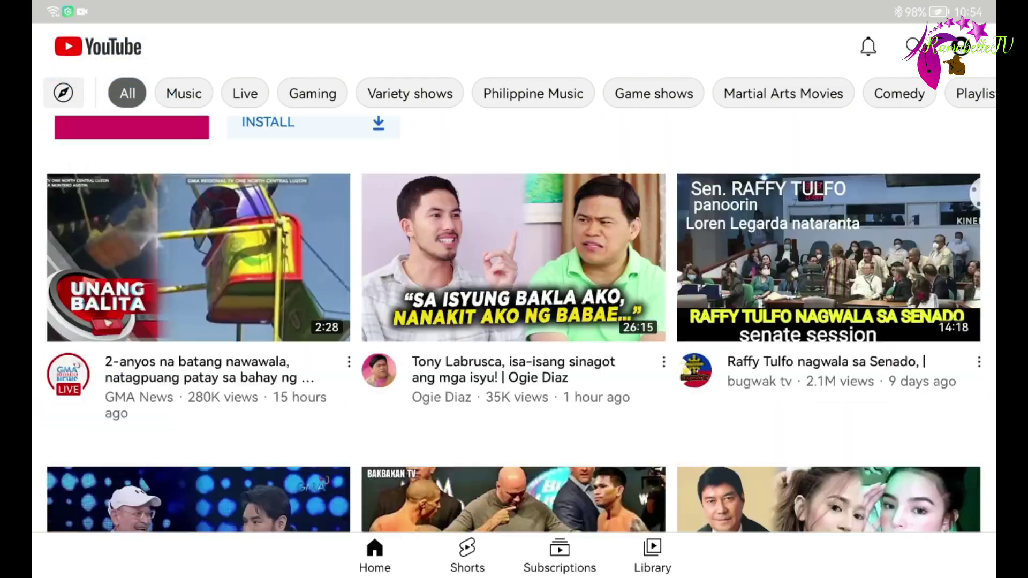
{"action": "scroll", "coordinate": [514, 321], "scroll_direction": "up", "scroll_amount": 2}
{"action": "key", "text": "super"}
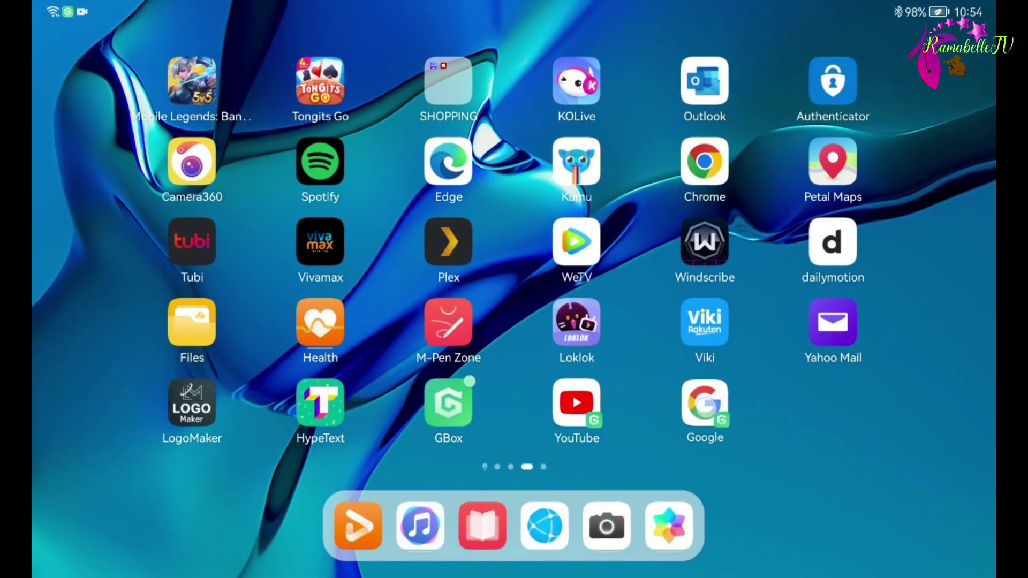
Open Google, rerun the 'huawei nova 10 pro specs' search, then swipe up to go home.
{"action": "left_click", "coordinate": [704, 403]}
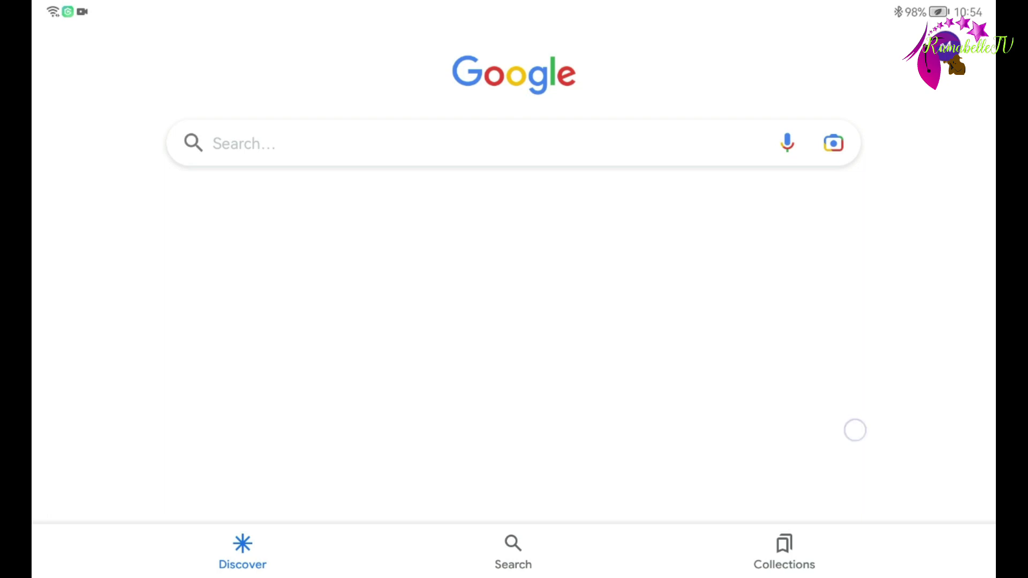
{"action": "left_click_drag", "start_coordinate": [868, 392], "coordinate": [868, 466]}
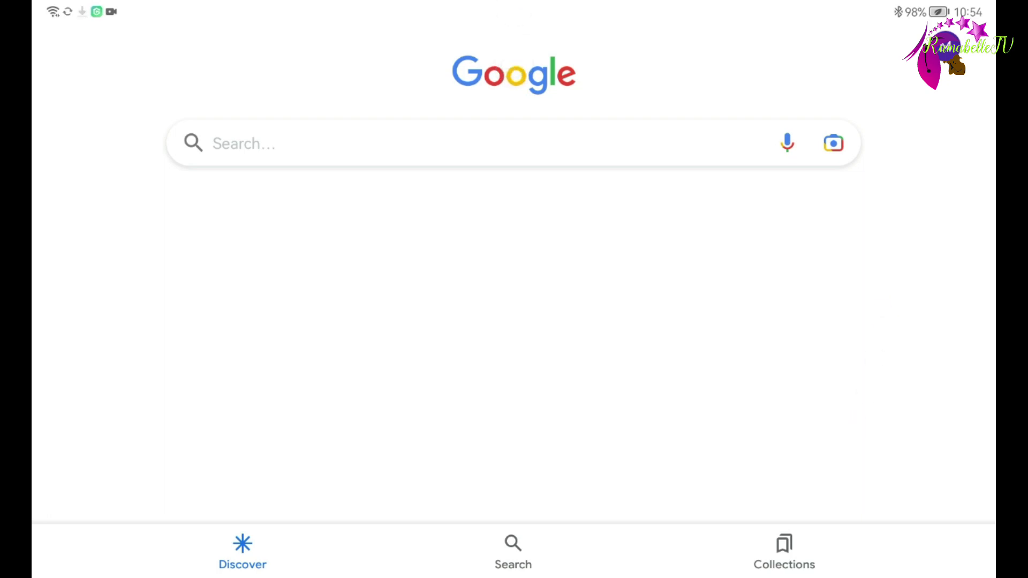
{"action": "left_click", "coordinate": [226, 152]}
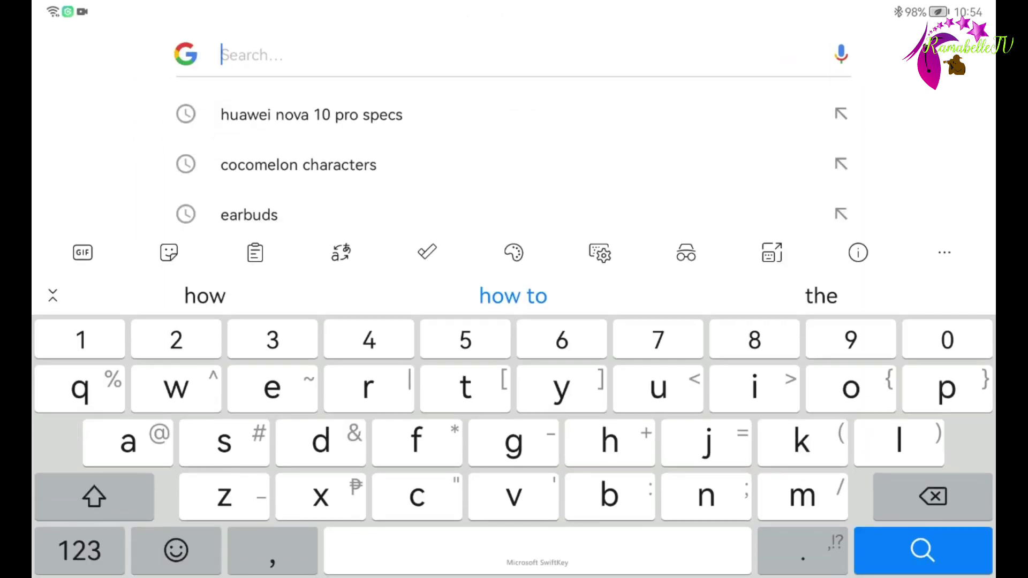
{"action": "left_click", "coordinate": [311, 115]}
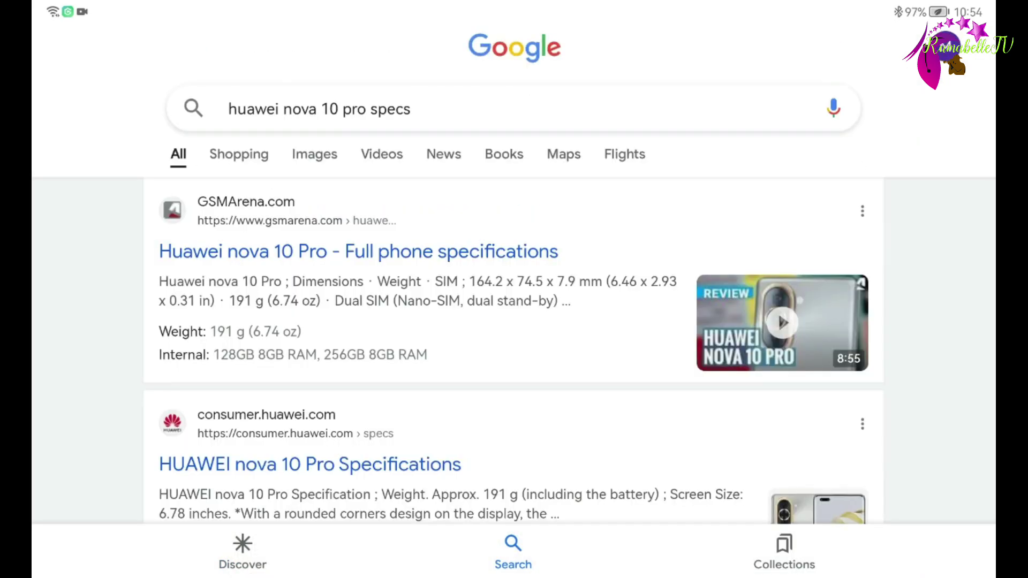
{"action": "left_click_drag", "start_coordinate": [887, 532], "coordinate": [886, 362]}
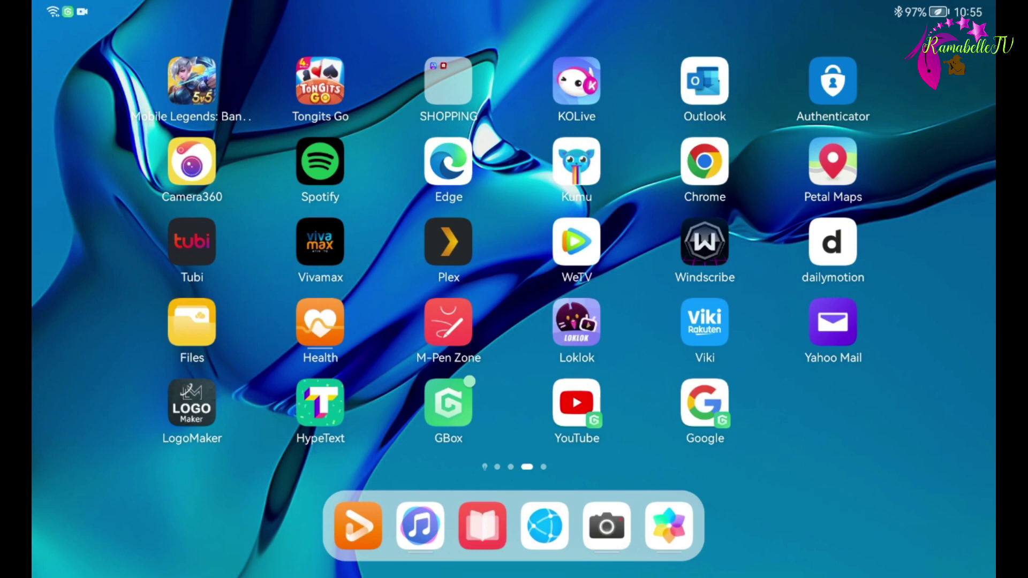
Relaunch GBox, check the Play Store account panel, then return to the home screen.
{"action": "left_click", "coordinate": [448, 401]}
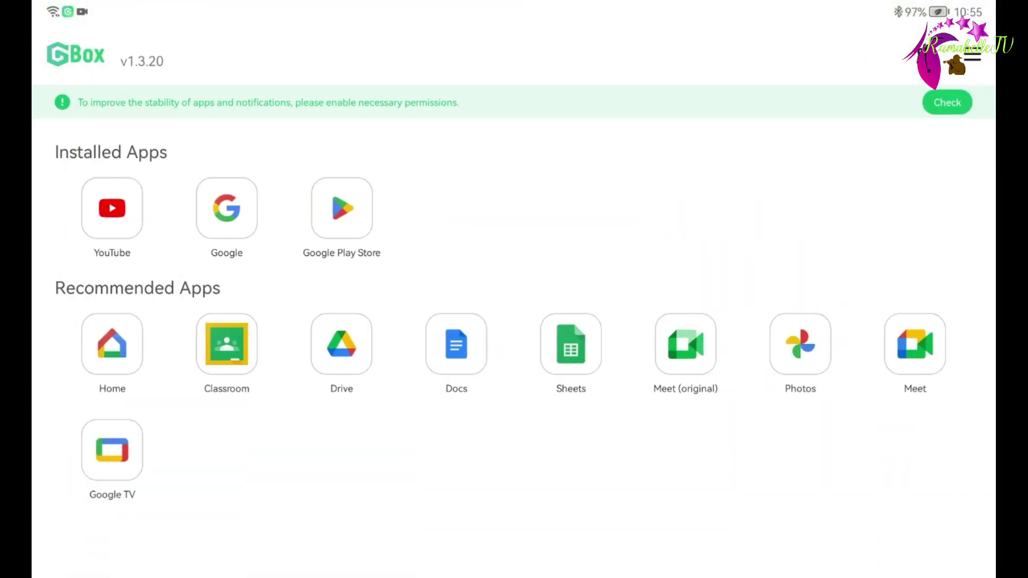
{"action": "key", "text": "Escape"}
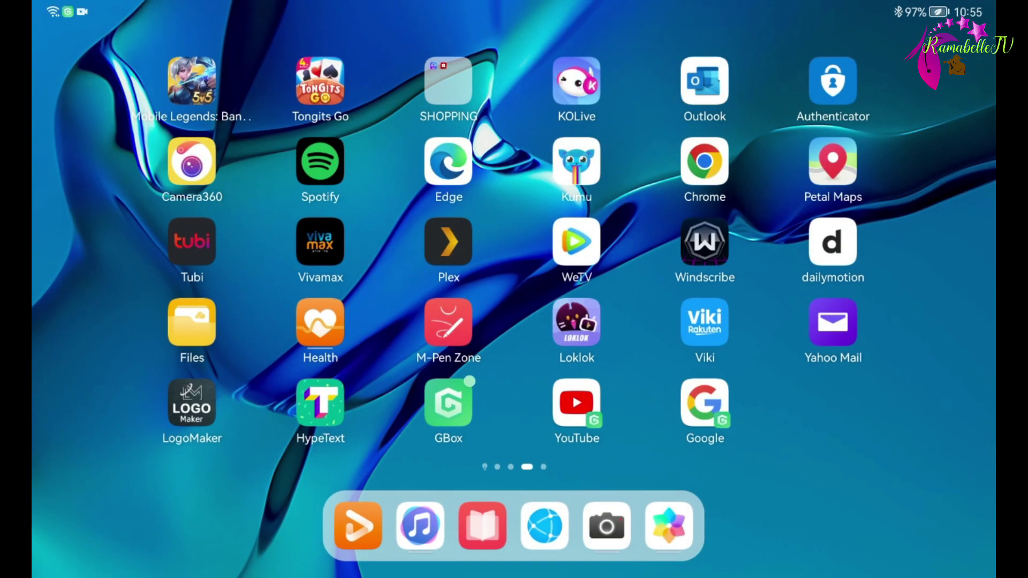
{"action": "left_click_drag", "start_coordinate": [849, 448], "coordinate": [321, 447]}
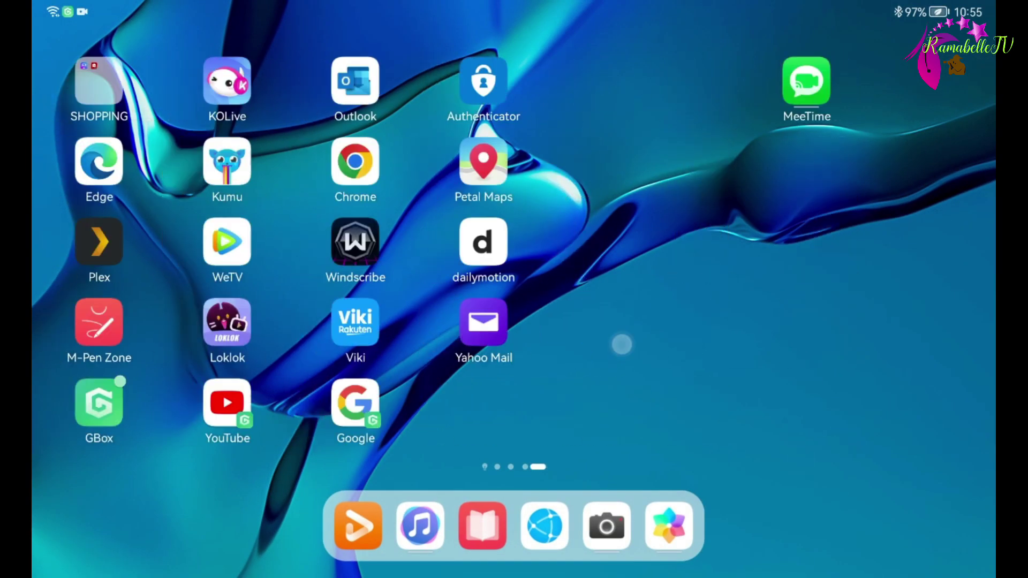
{"action": "left_click_drag", "start_coordinate": [619, 344], "coordinate": [924, 345]}
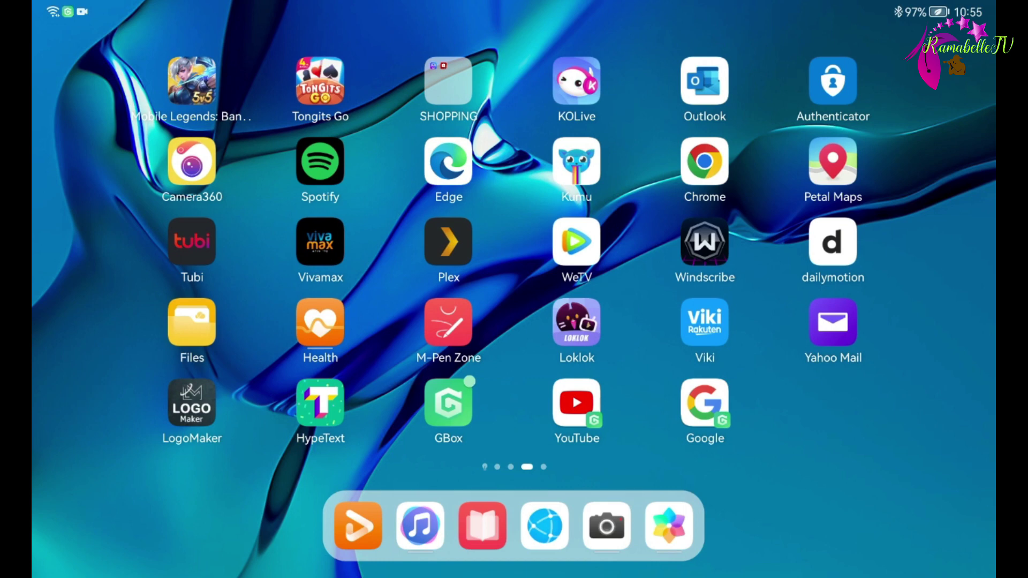
{"action": "left_click", "coordinate": [448, 403]}
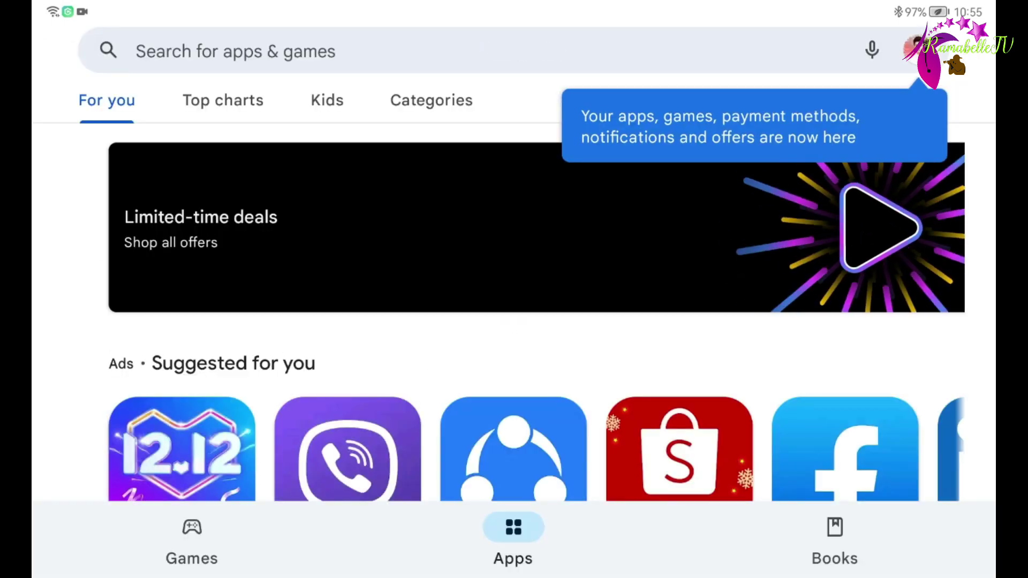
{"action": "left_click", "coordinate": [916, 49]}
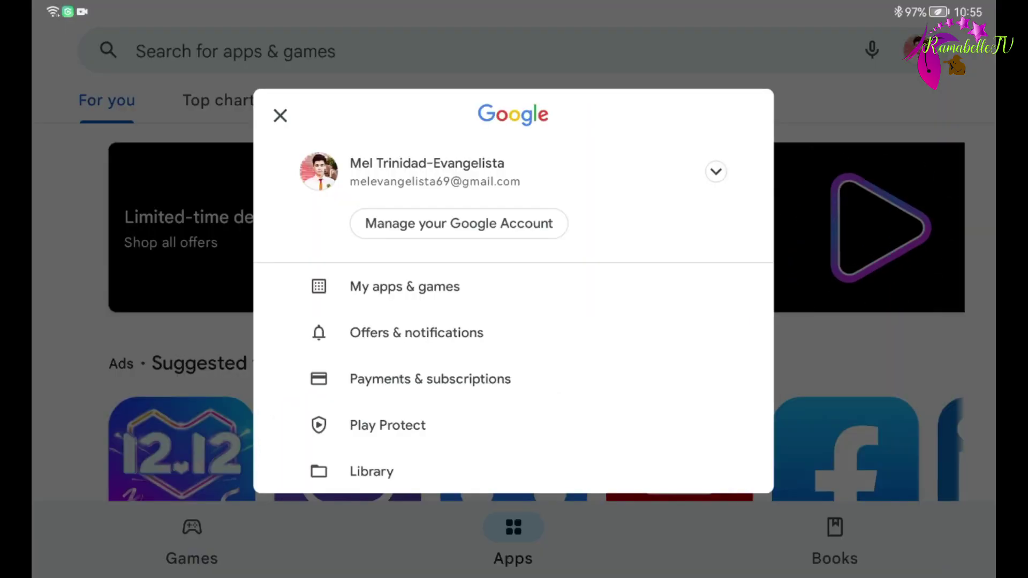
{"action": "left_click", "coordinate": [279, 115]}
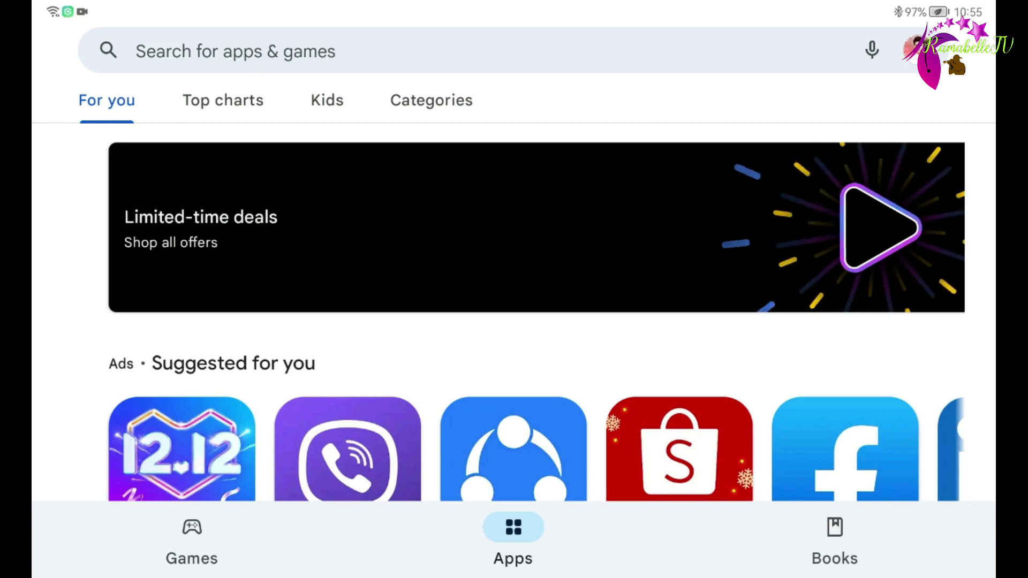
{"action": "left_click_drag", "start_coordinate": [513, 570], "coordinate": [515, 361]}
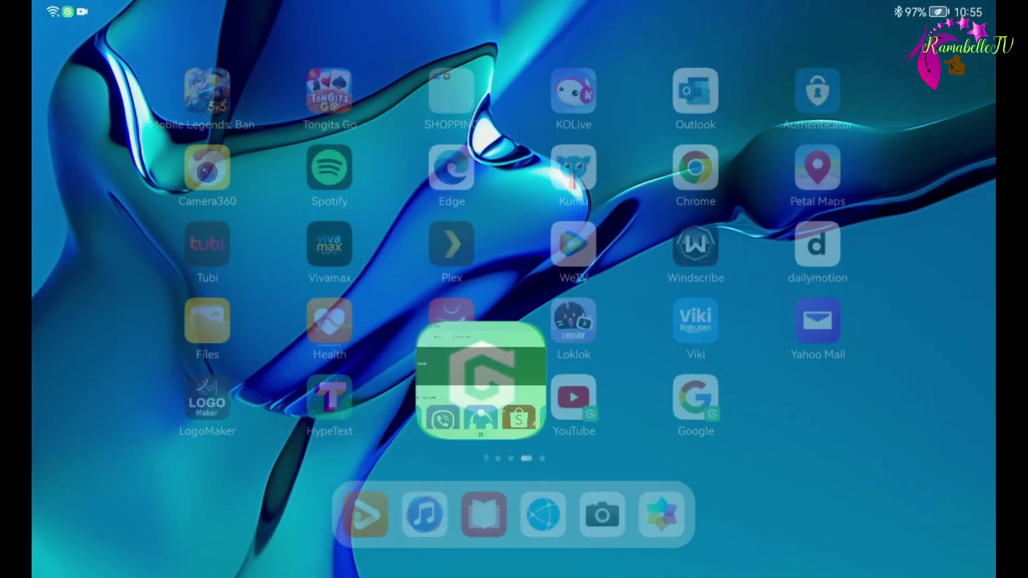
{"action": "mouse_move", "coordinate": [724, 289]}
{"action": "left_mouse_down"}
{"action": "mouse_move", "coordinate": [241, 289]}
{"action": "mouse_move", "coordinate": [723, 289]}
{"action": "left_mouse_up"}
From GBox, create and add a Google Play Store home-screen shortcut.
{"action": "left_click", "coordinate": [448, 402]}
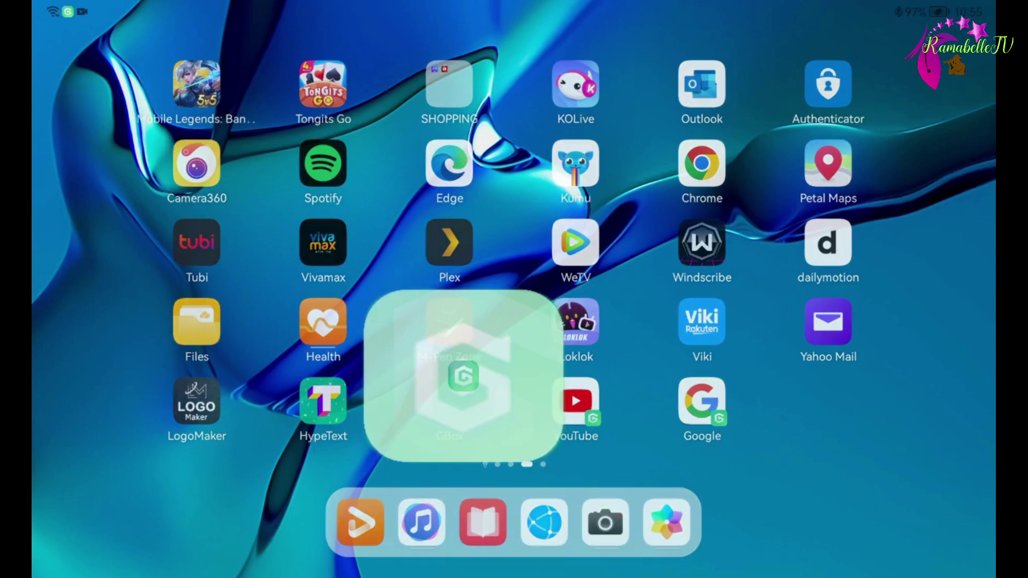
{"action": "left_click", "coordinate": [341, 208]}
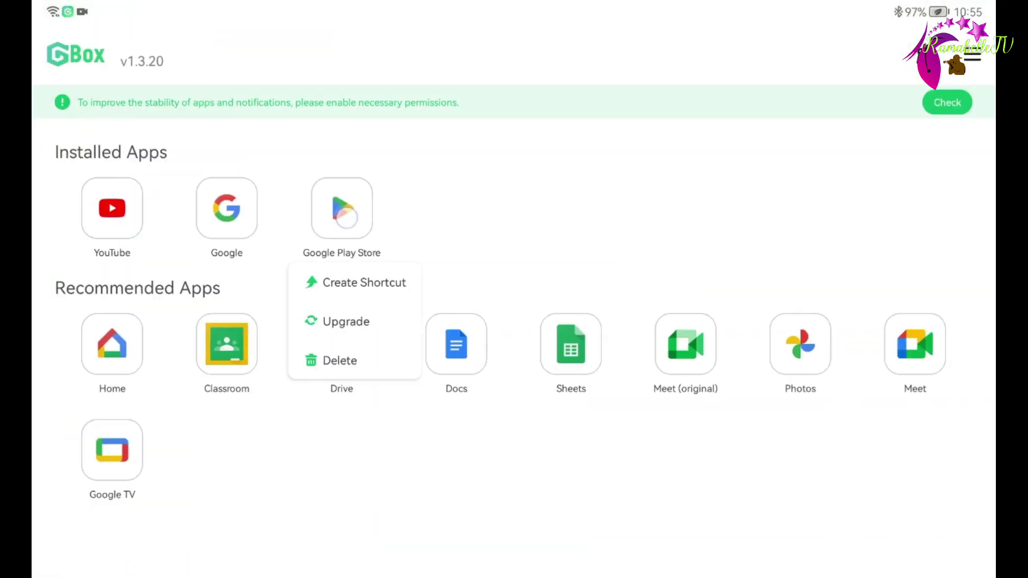
{"action": "left_click", "coordinate": [364, 282]}
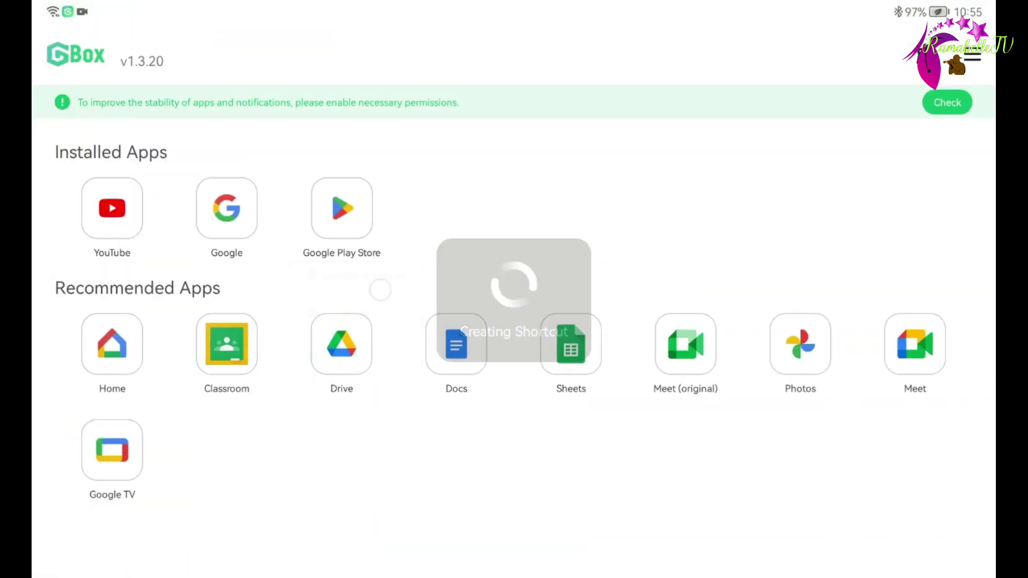
{"action": "left_click", "coordinate": [600, 384]}
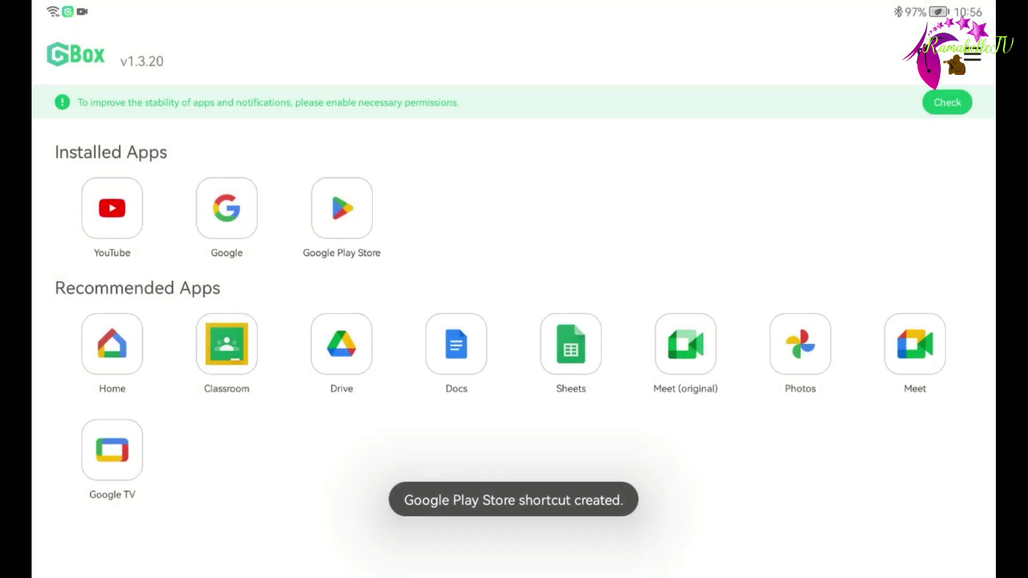
Search the Play Store for 'google map', install Google Maps, and add its home-screen shortcut.
{"action": "key", "text": "super"}
{"action": "left_click", "coordinate": [386, 345]}
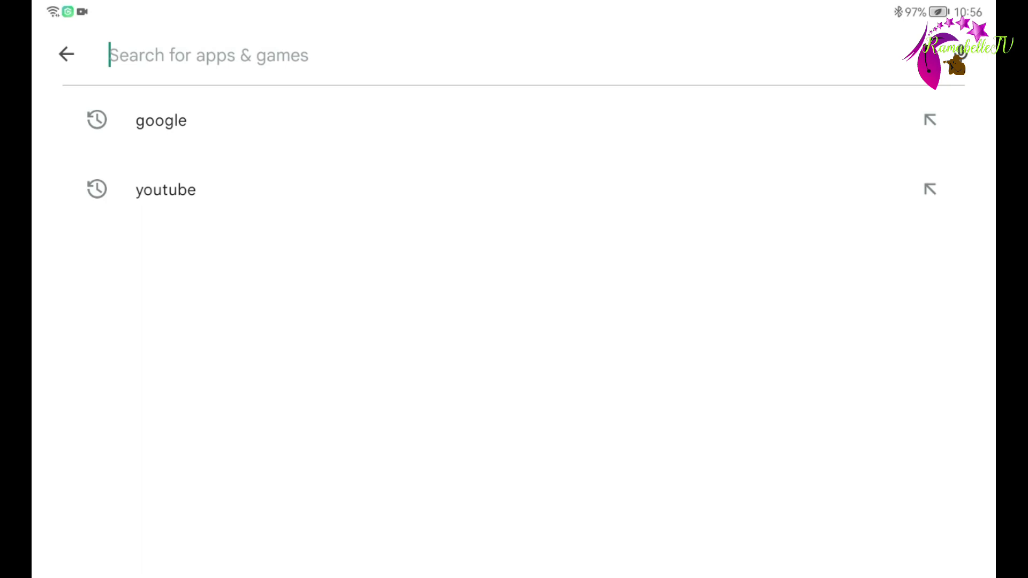
{"action": "type", "text": "google"}
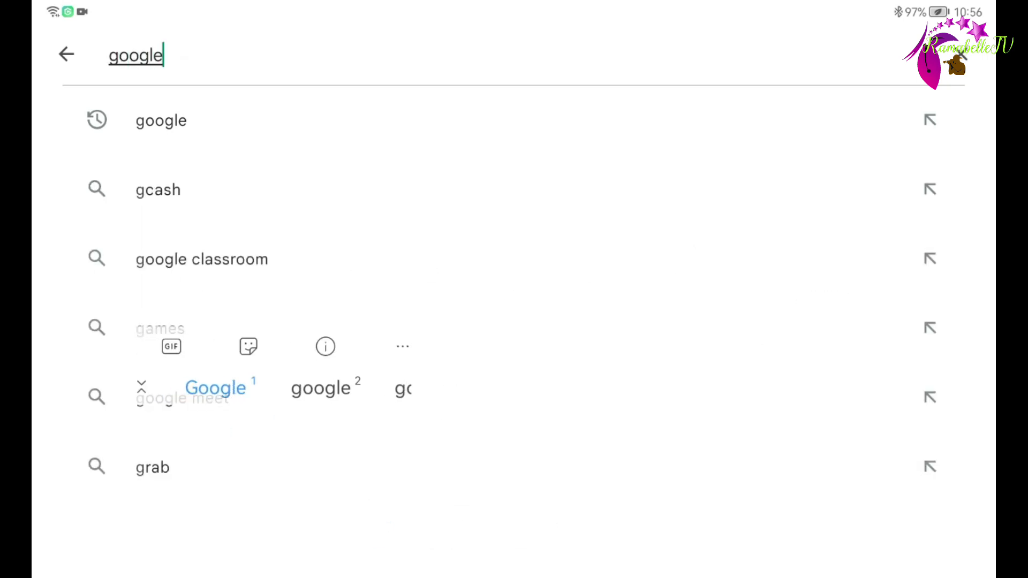
{"action": "type", "text": " m"}
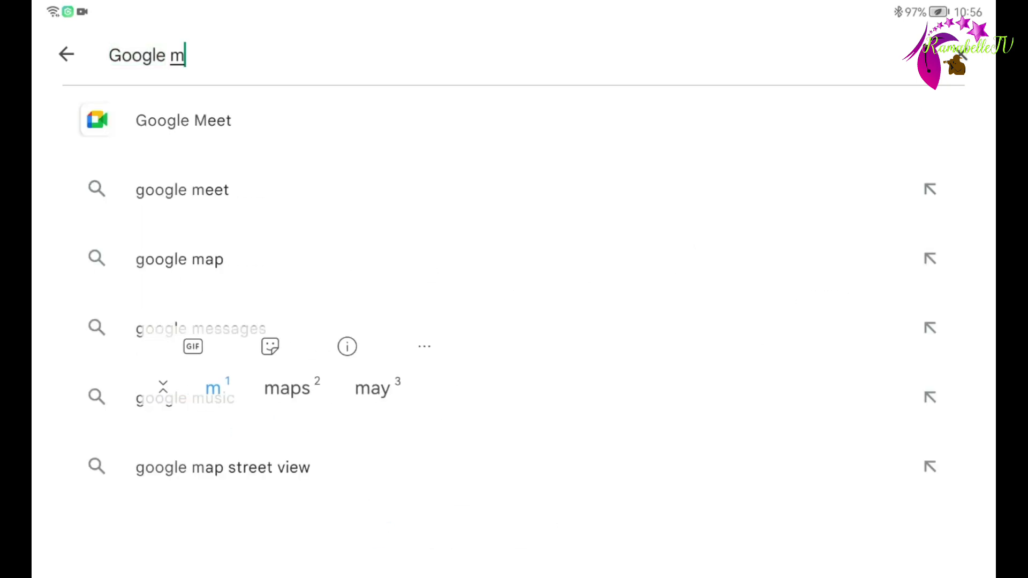
{"action": "left_click", "coordinate": [179, 259]}
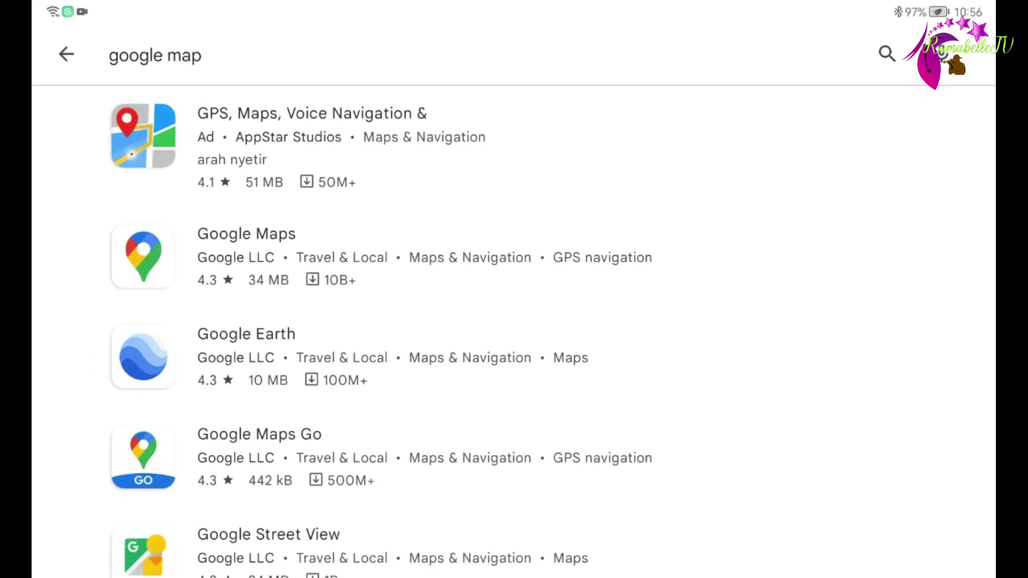
{"action": "left_click", "coordinate": [217, 258]}
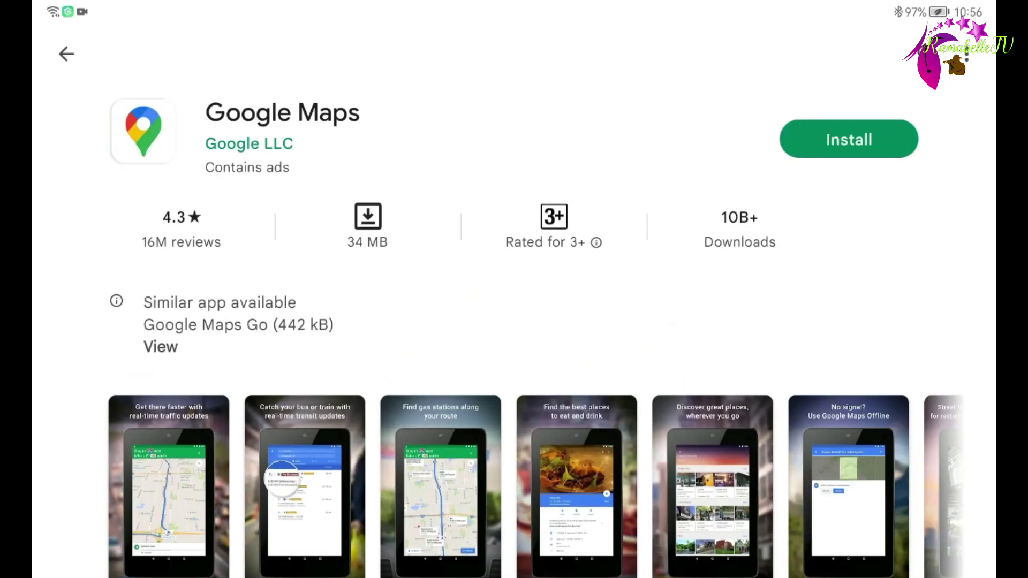
{"action": "left_click", "coordinate": [848, 139]}
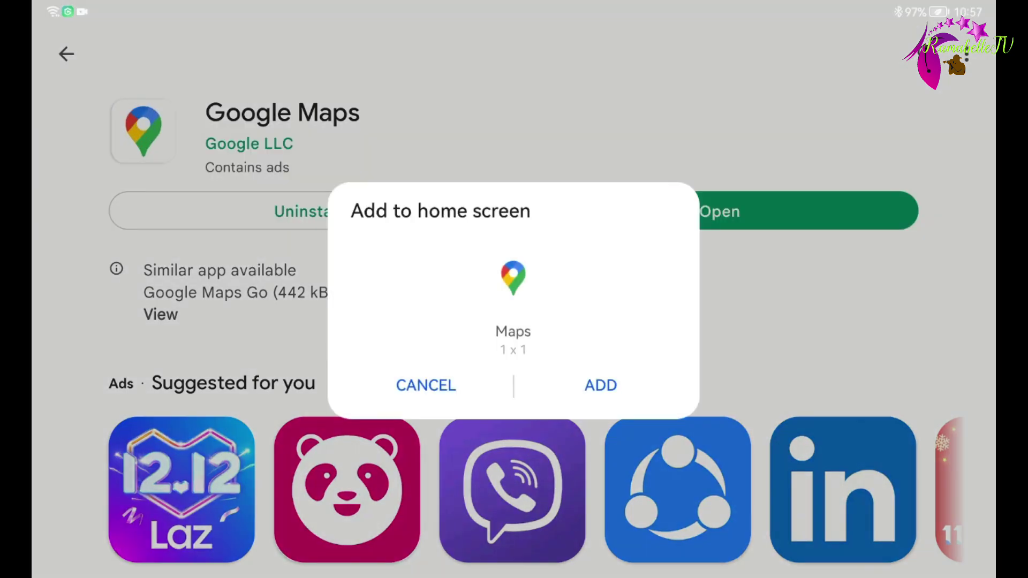
{"action": "left_click", "coordinate": [616, 394]}
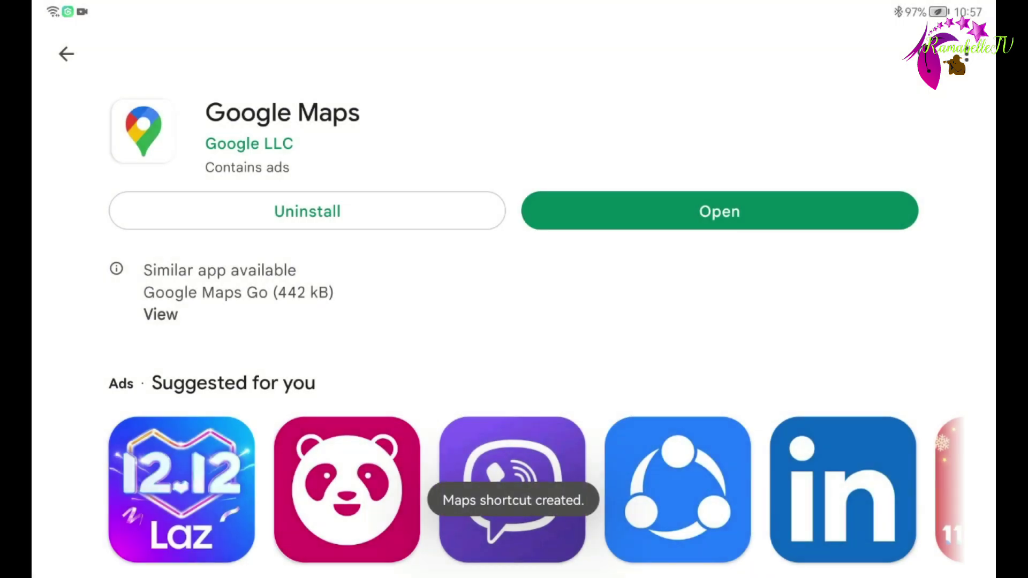
{"action": "key", "text": "super"}
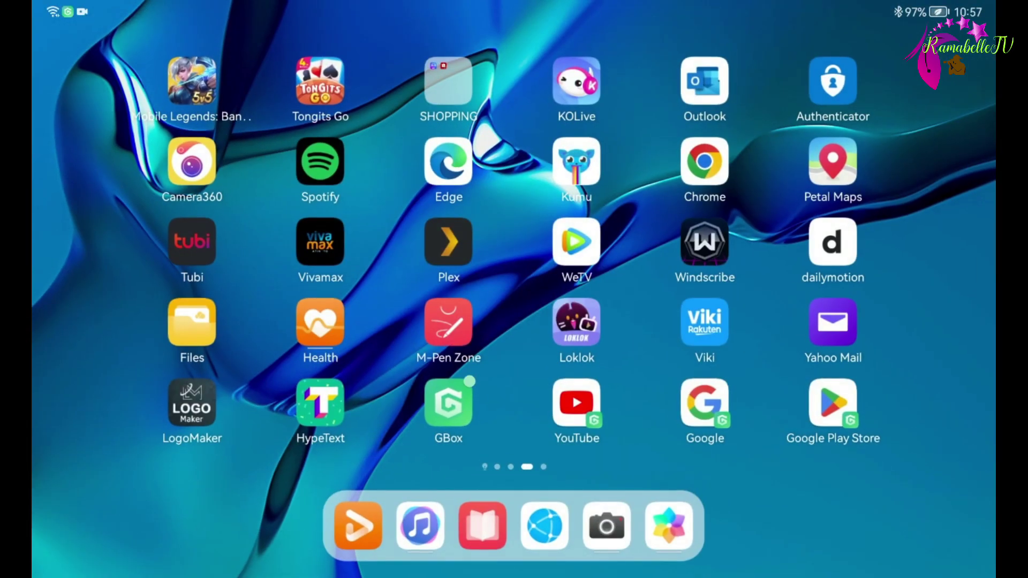
{"action": "left_click_drag", "start_coordinate": [880, 482], "coordinate": [401, 482]}
{"action": "left_click", "coordinate": [320, 81]}
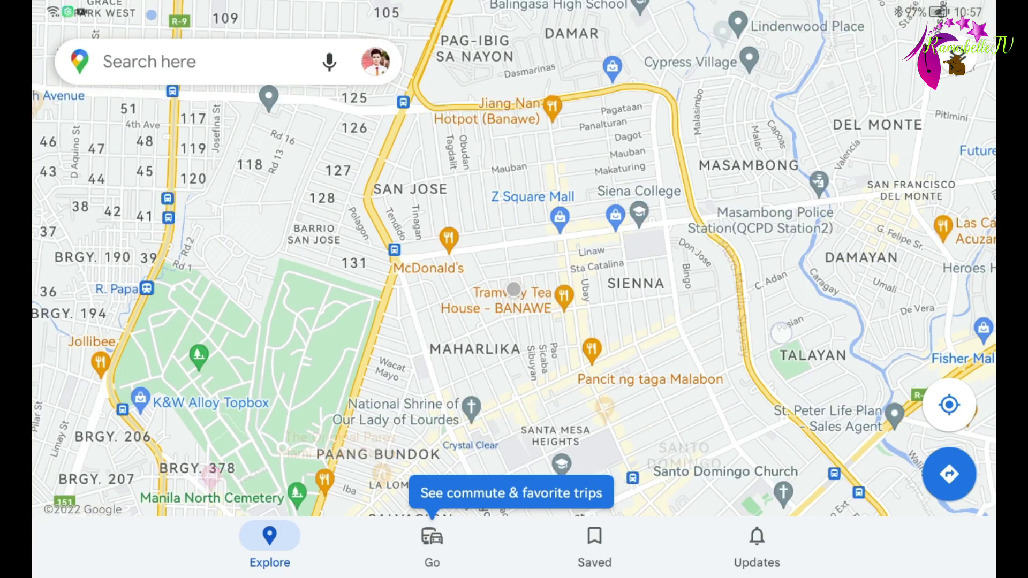
{"action": "left_click_drag", "start_coordinate": [321, 482], "coordinate": [635, 43]}
{"action": "scroll", "coordinate": [514, 290], "scroll_direction": "down", "scroll_amount": 5}
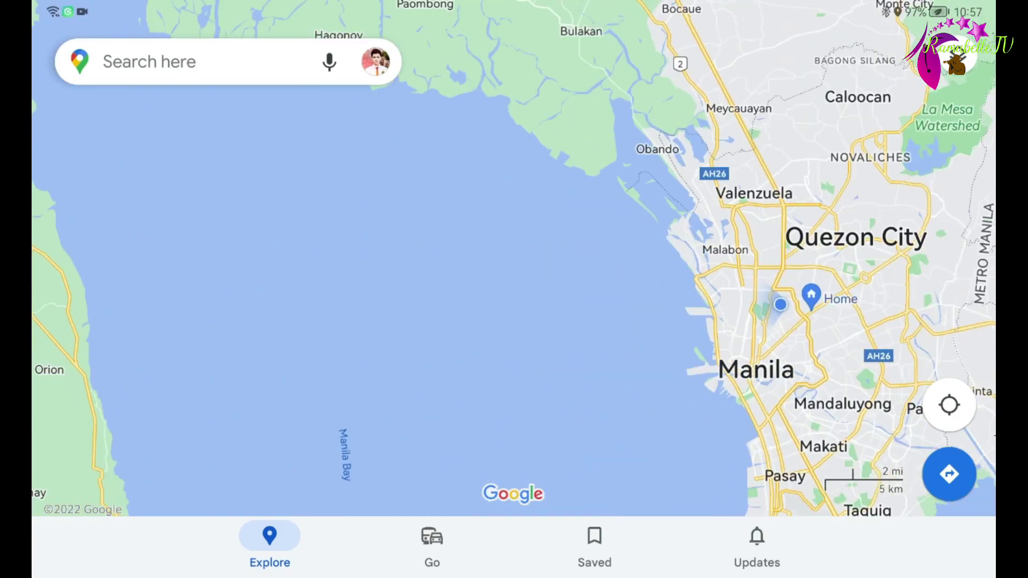
{"action": "key", "text": "super"}
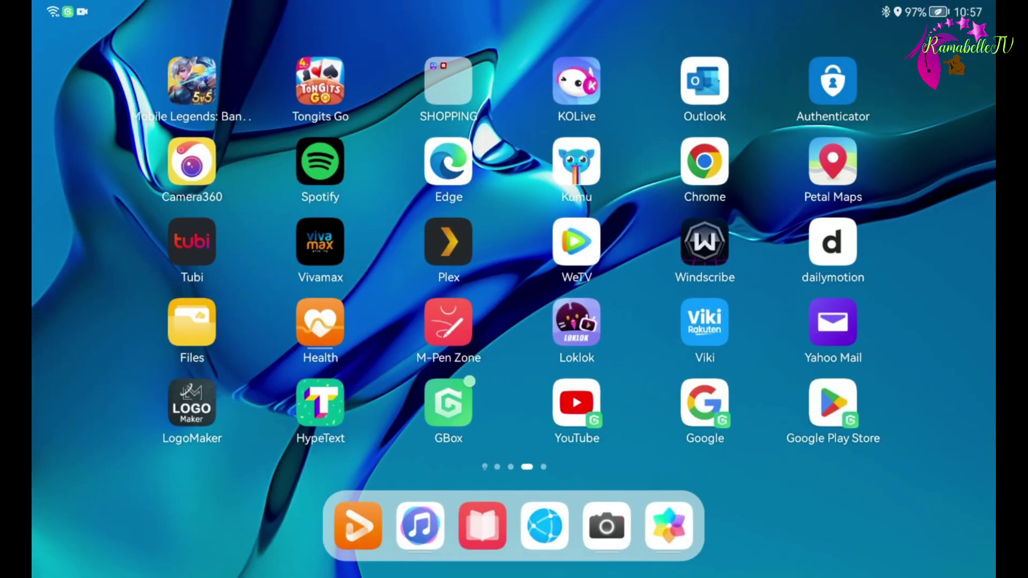